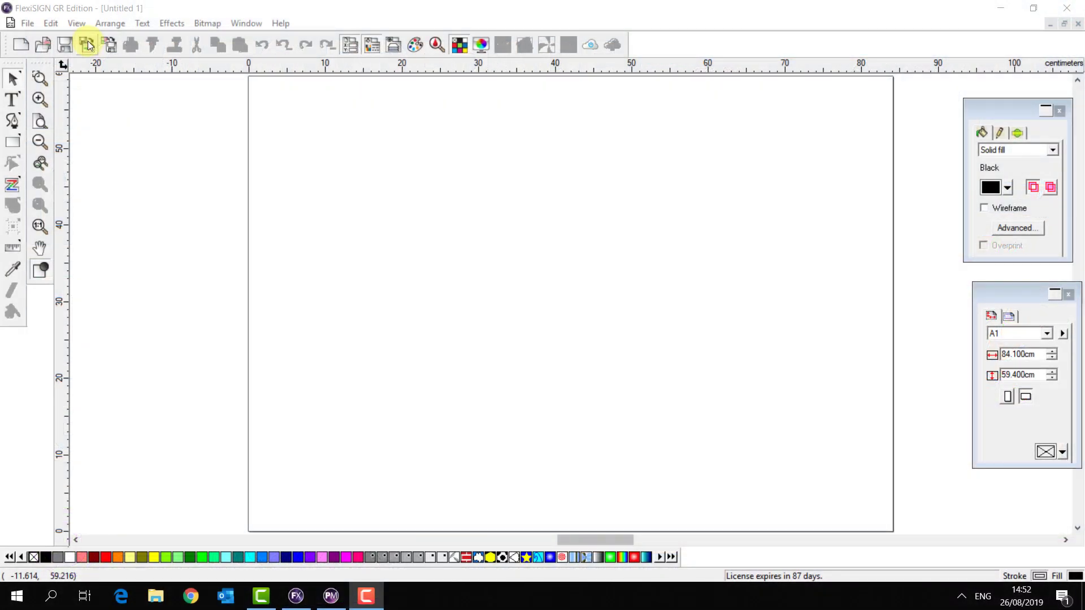
Import Triceratops.png and drop it near the page's bottom-left corner.
left_click(87, 44)
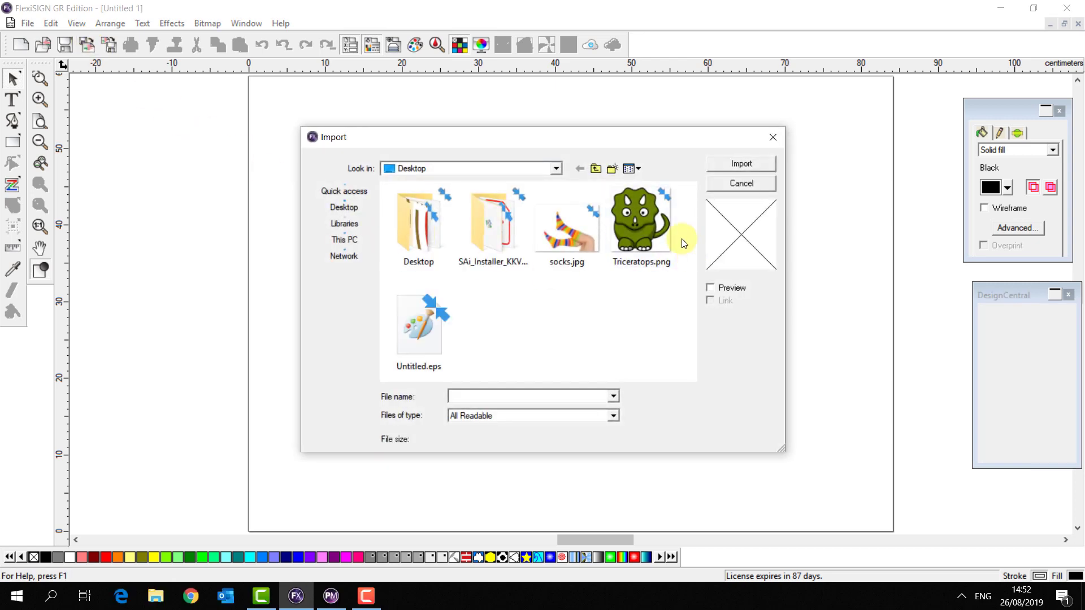
left_click(645, 222)
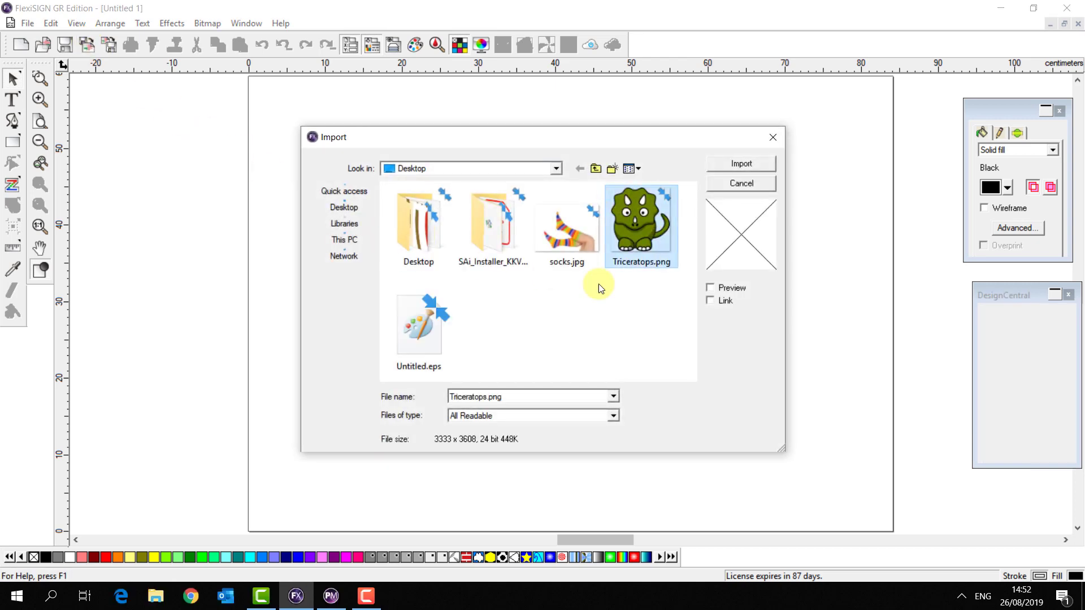
double_click(631, 229)
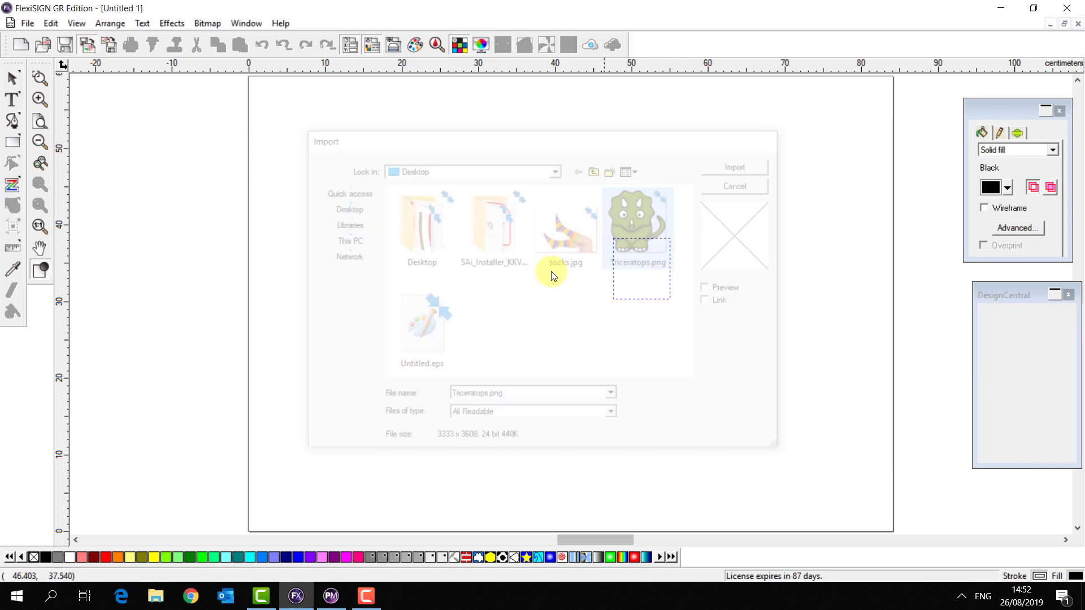
left_click(279, 443)
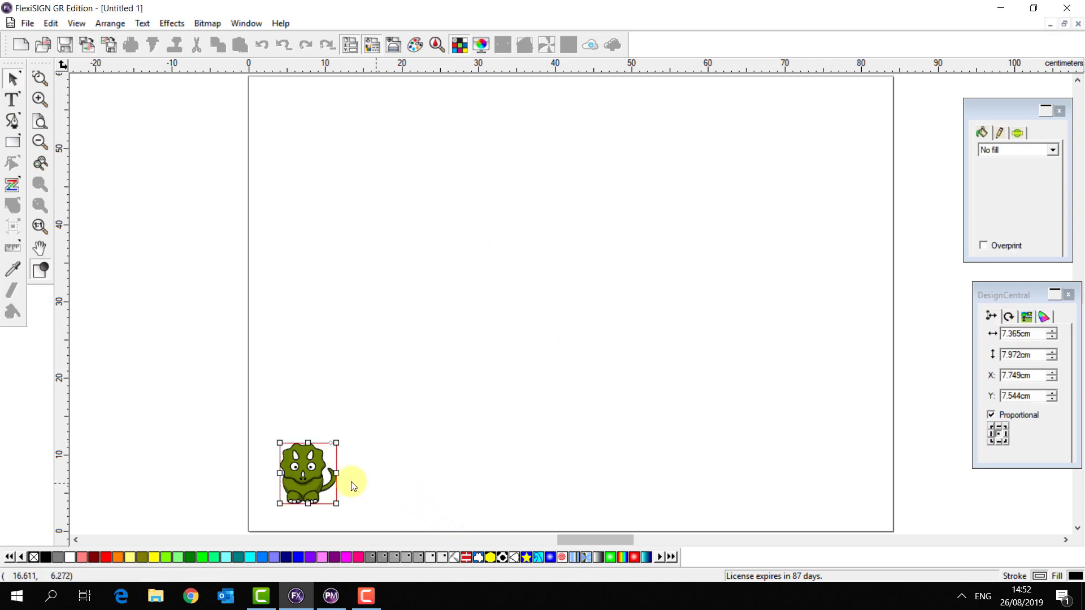
Drag the 7.365 × 7.972 cm triceratops to about X 5.864, Y 5.765 cm.
scroll(314, 492, "up", 3)
left_click_drag(297, 427, 281, 389)
scroll(278, 395, "down", 3)
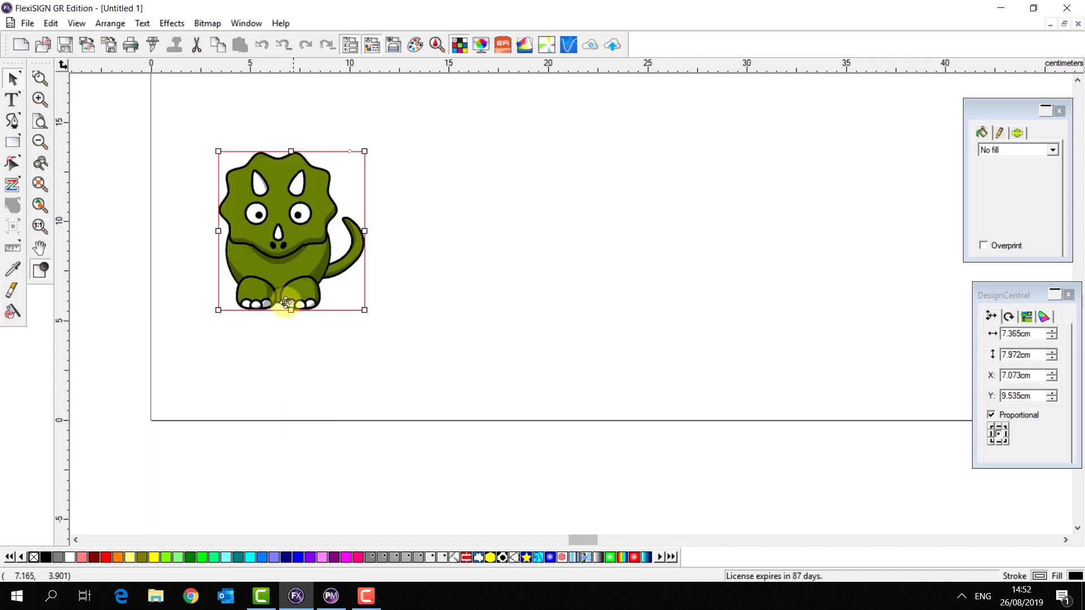
left_click_drag(255, 240, 232, 311)
scroll(243, 243, "down", 1)
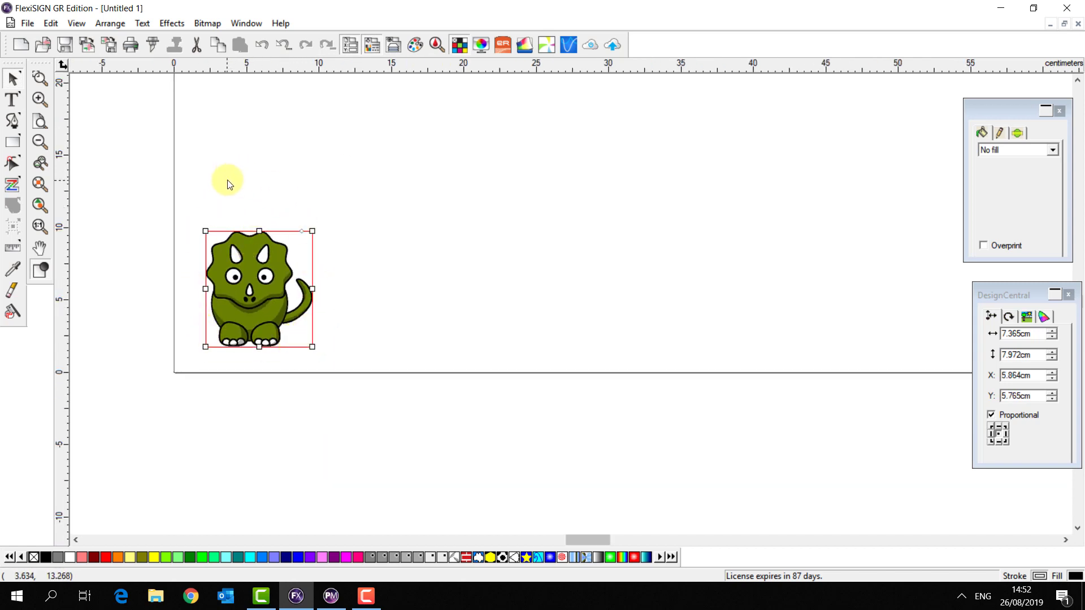
scroll(212, 169, "down", 1)
scroll(212, 167, "up", 3)
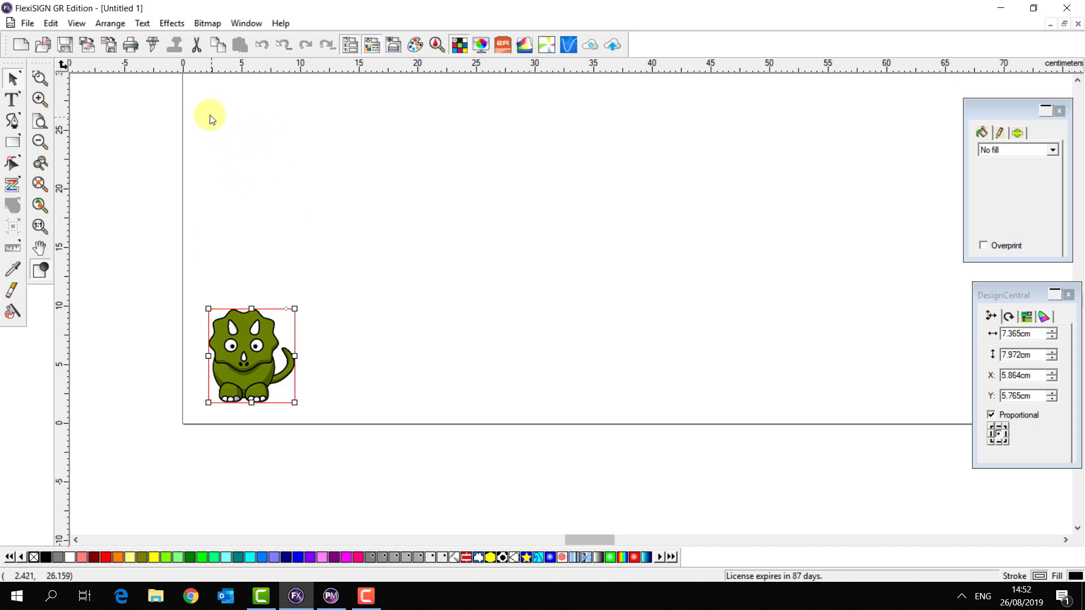
Apply a 0.405 cm contour cut around the triceratops, then reselect it with its contour.
left_click(171, 25)
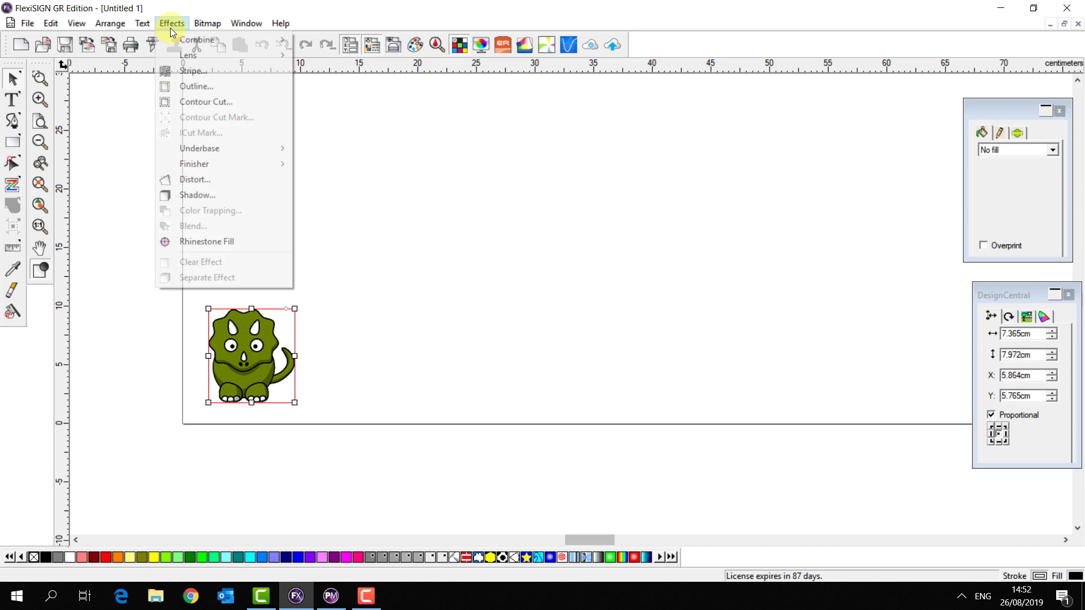
left_click(199, 101)
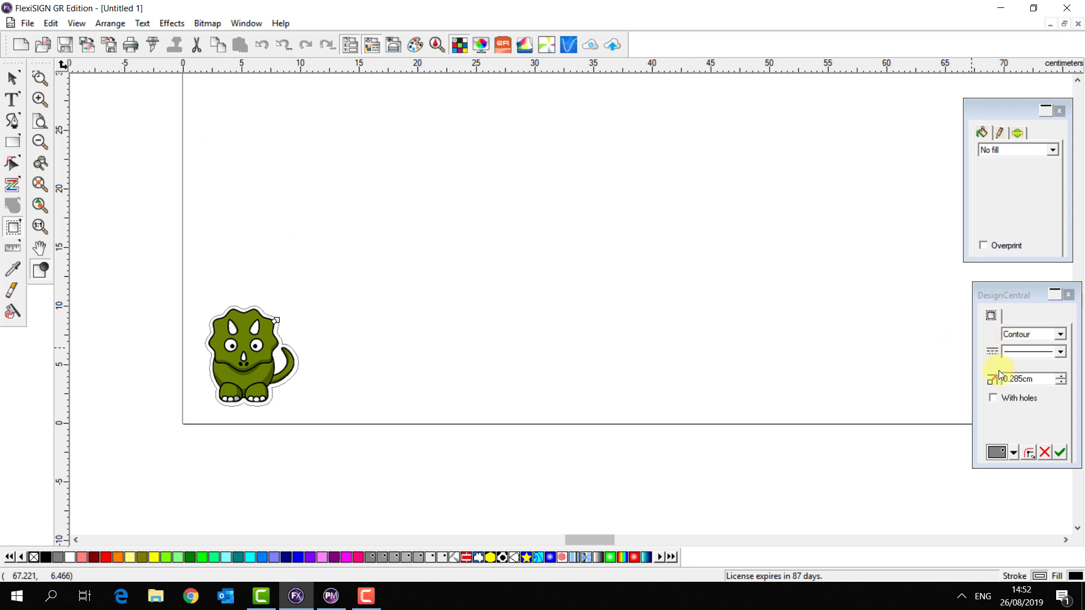
left_click(1062, 377)
left_click(1061, 377)
left_click(1062, 377)
left_click(1062, 377)
left_click(1062, 377)
left_click(1061, 377)
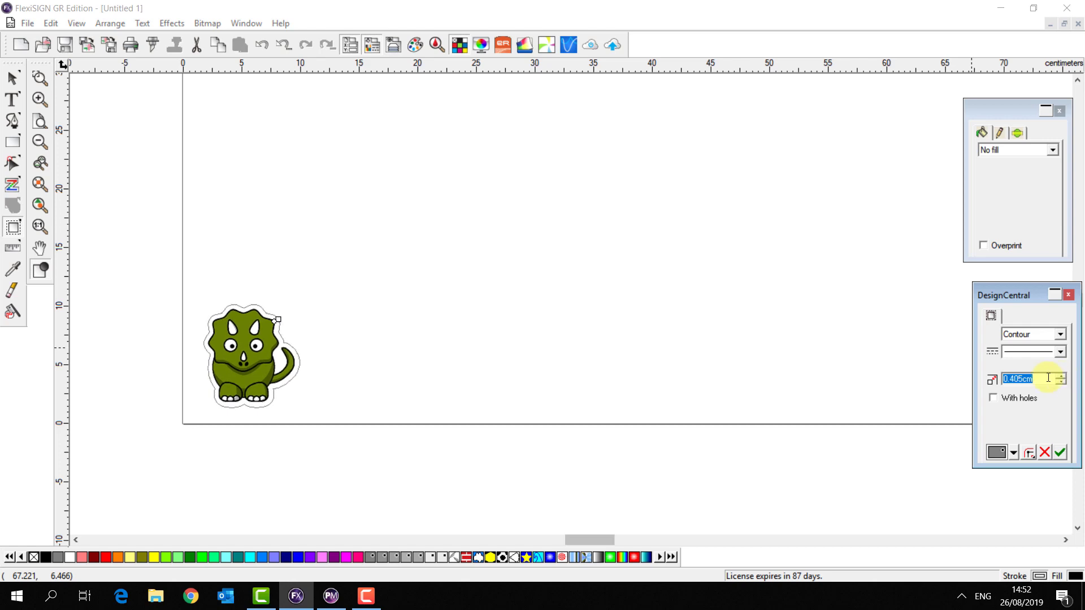
left_click(1060, 453)
left_click(340, 359)
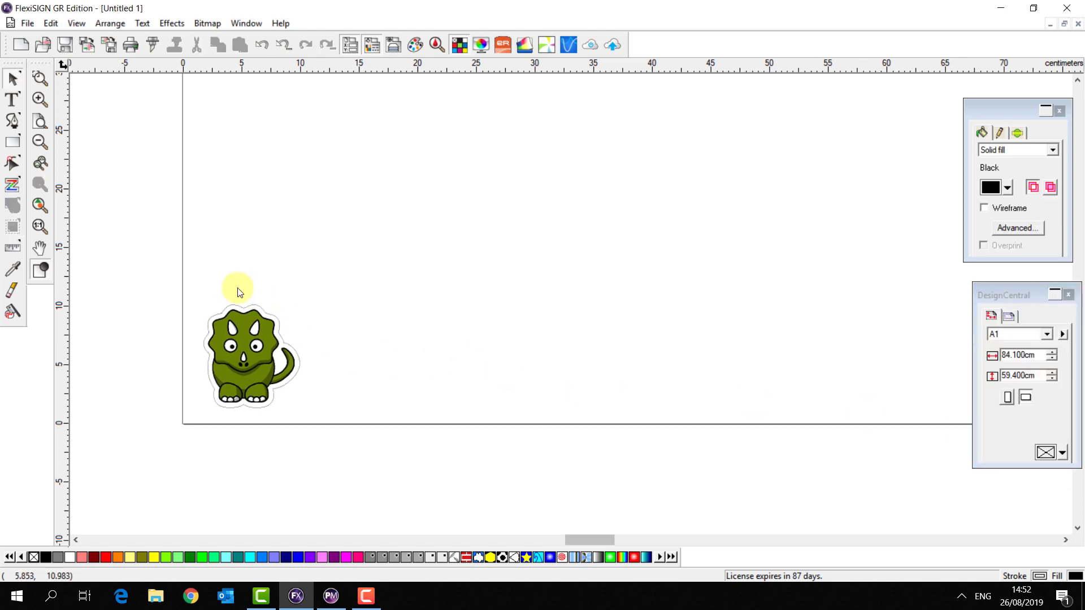
left_click_drag(152, 309, 401, 484)
Frame the selected triceratops with a Rectangle contour cut in CutContour3, then reselect everything.
left_click(193, 291)
left_click_drag(176, 283, 331, 434)
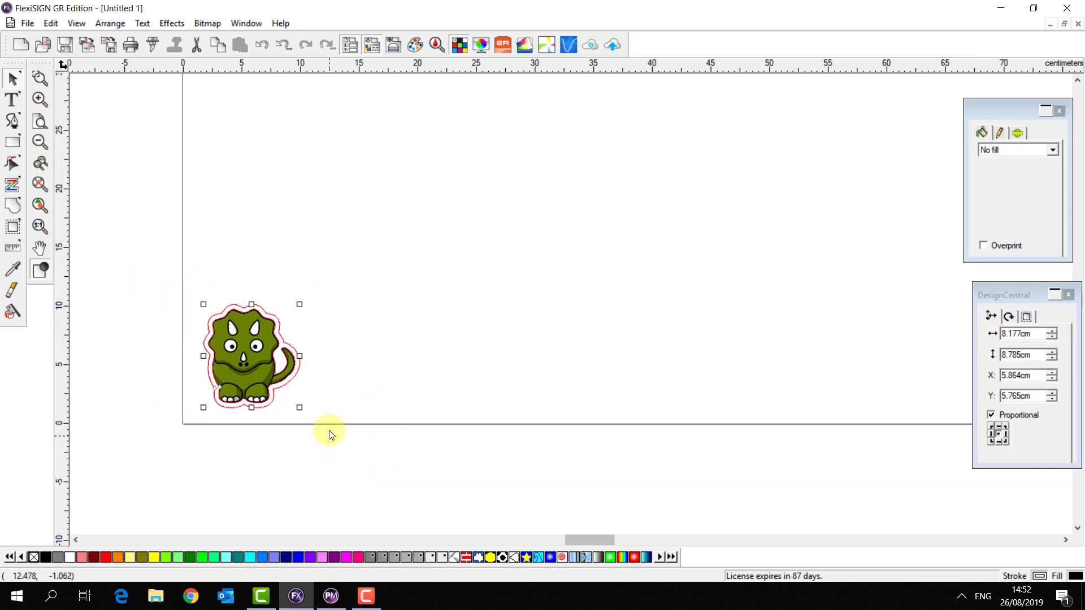
left_click(166, 23)
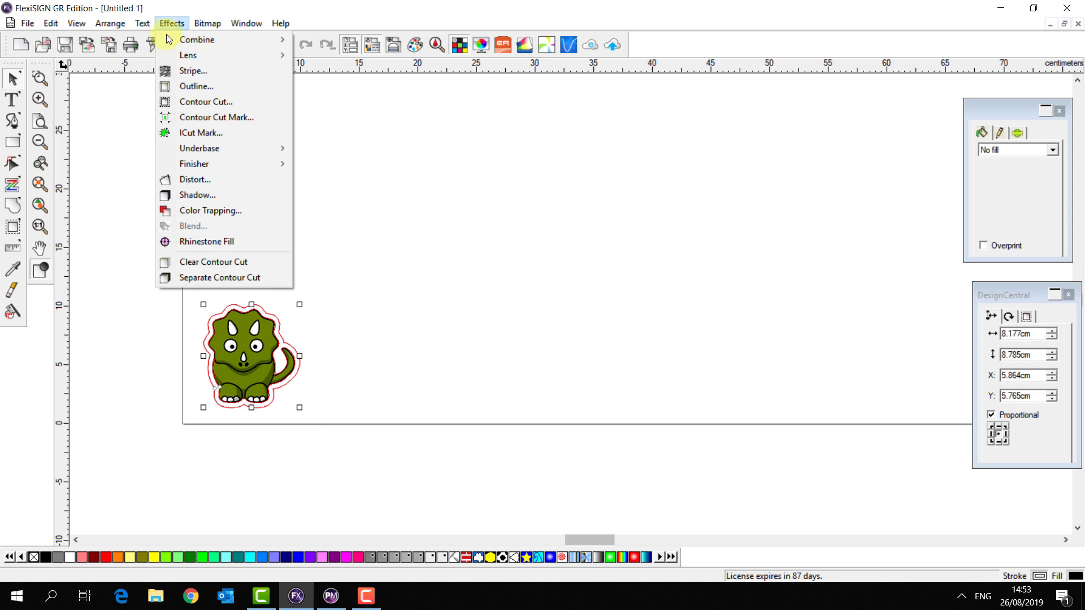
left_click(184, 101)
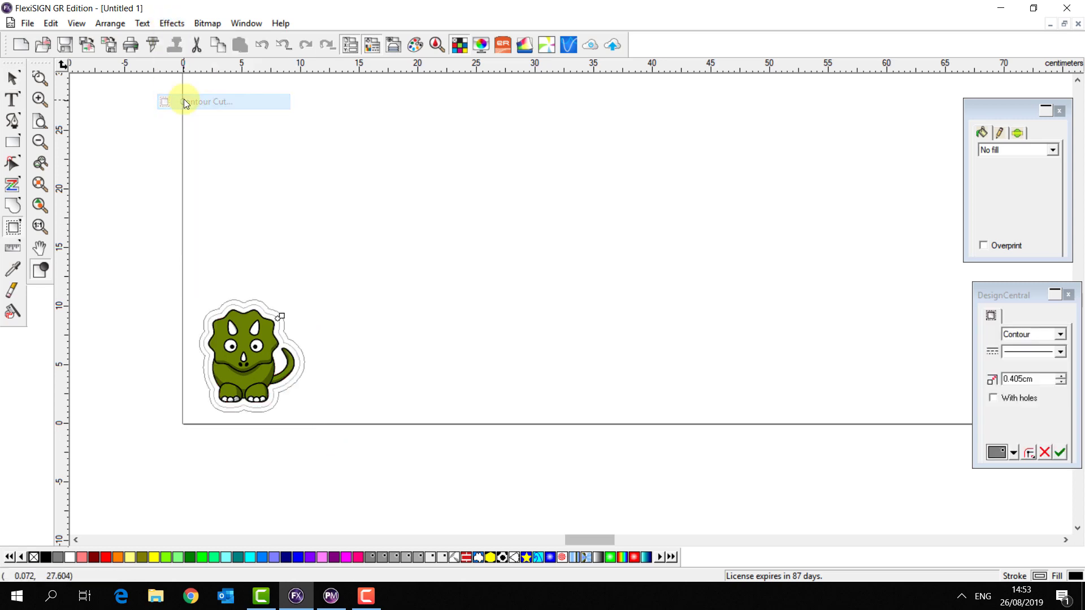
left_click(1026, 334)
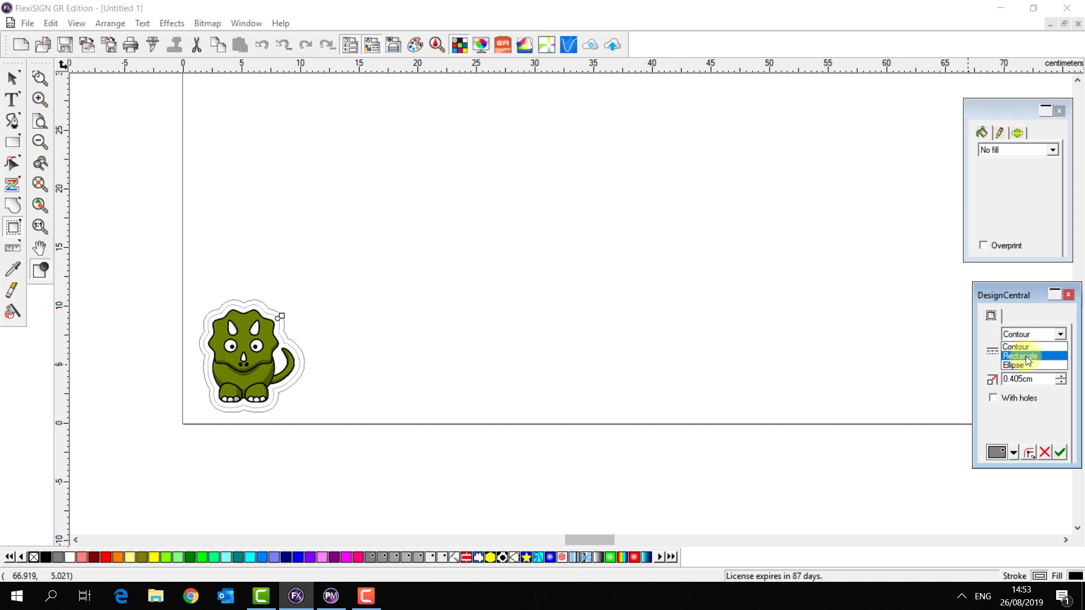
left_click(1025, 356)
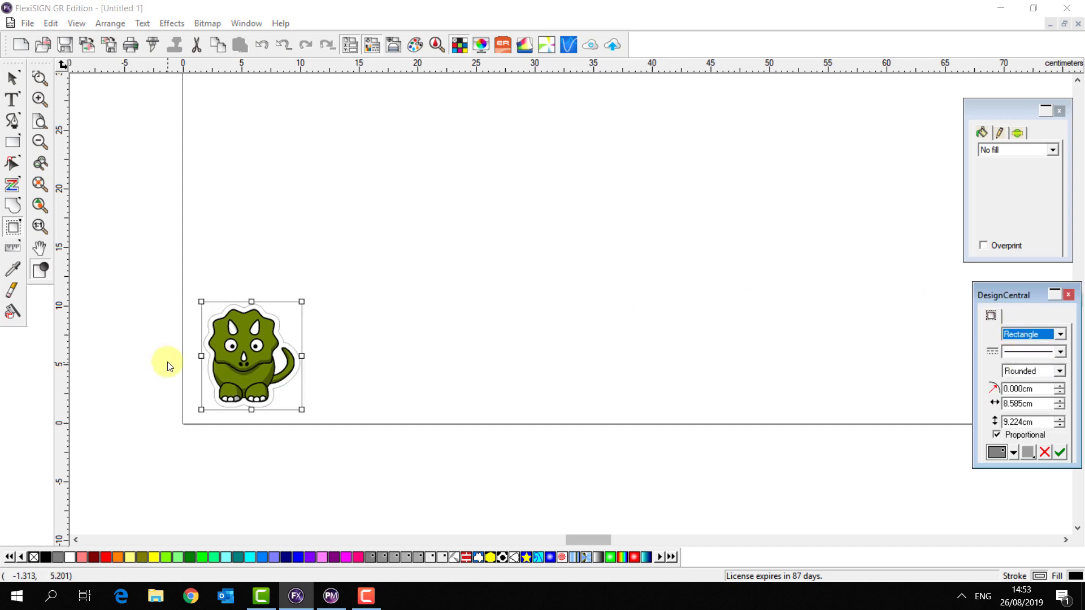
scroll(165, 362, "up", 2)
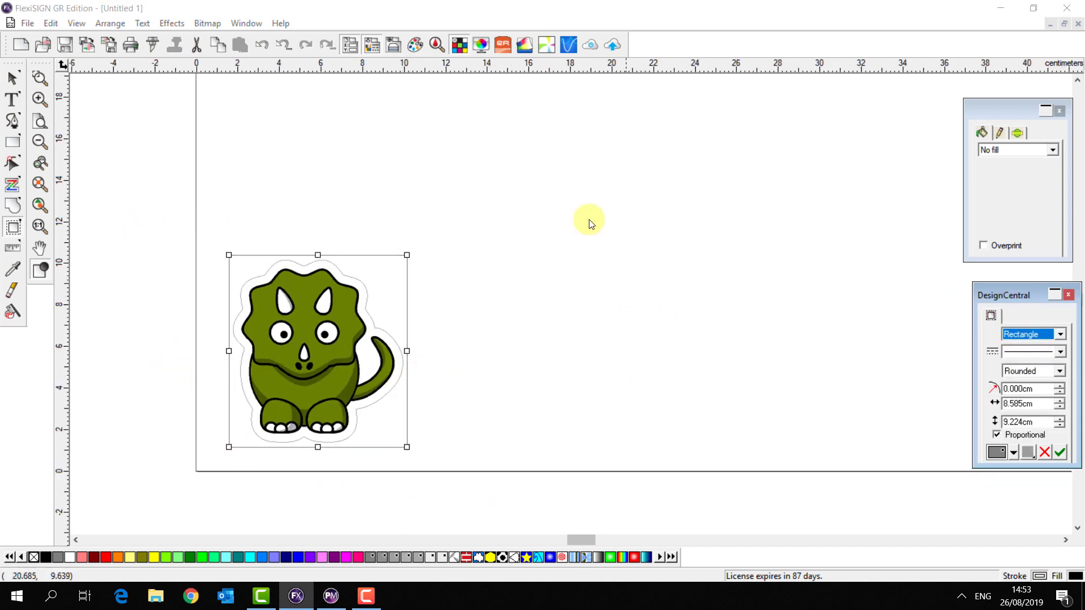
left_click(1013, 452)
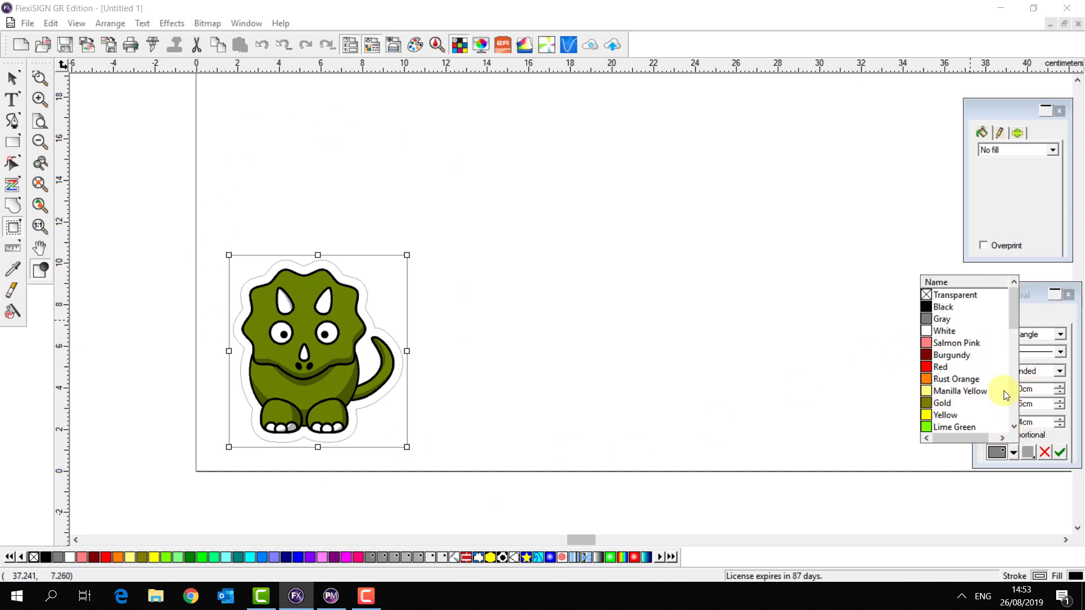
scroll(1003, 362, "down", 10)
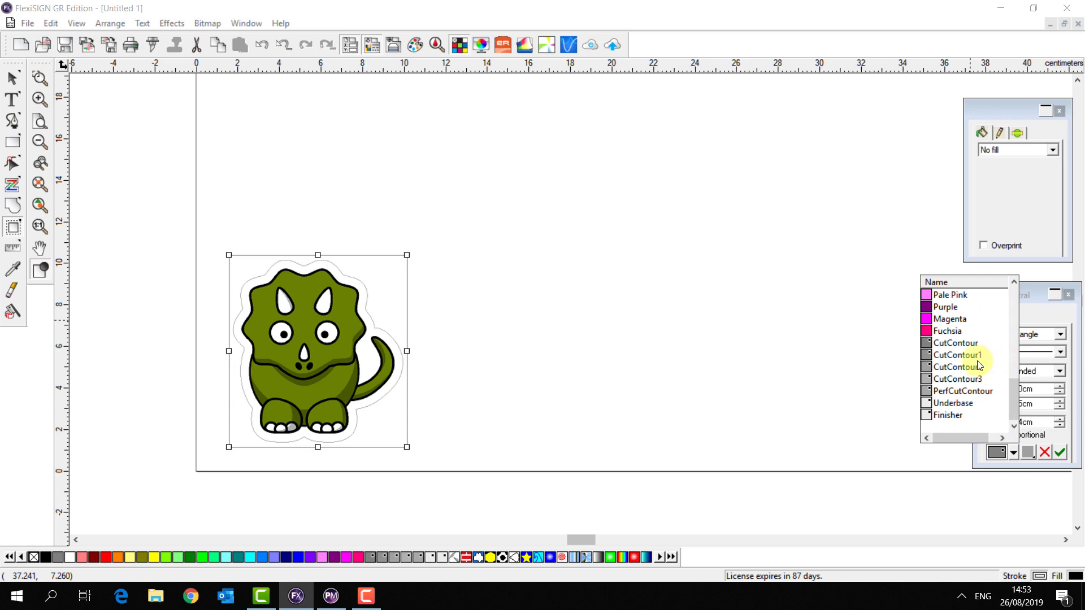
left_click(928, 378)
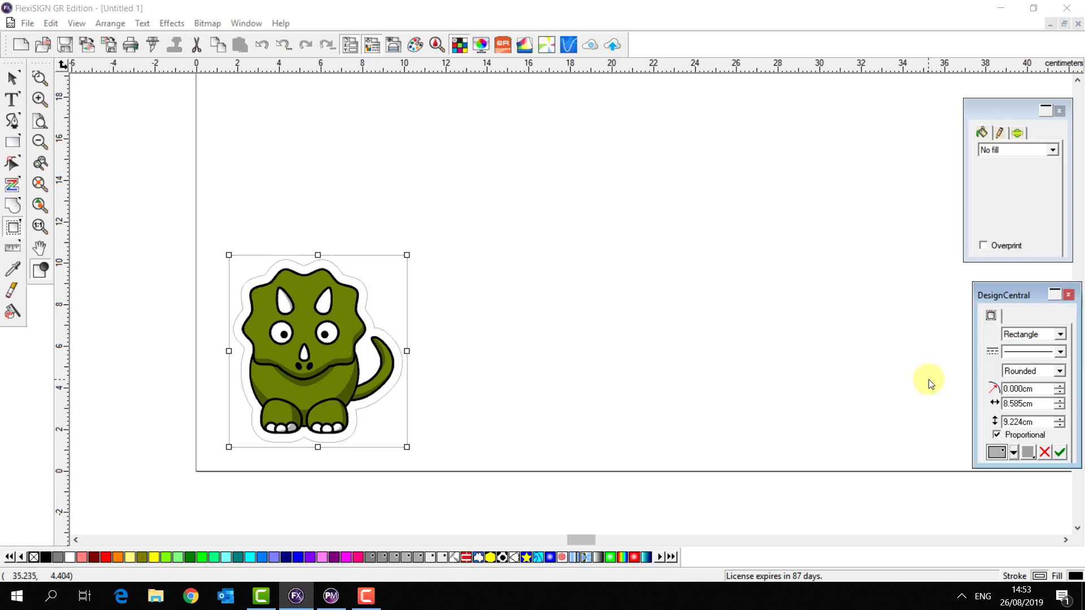
left_click(1061, 456)
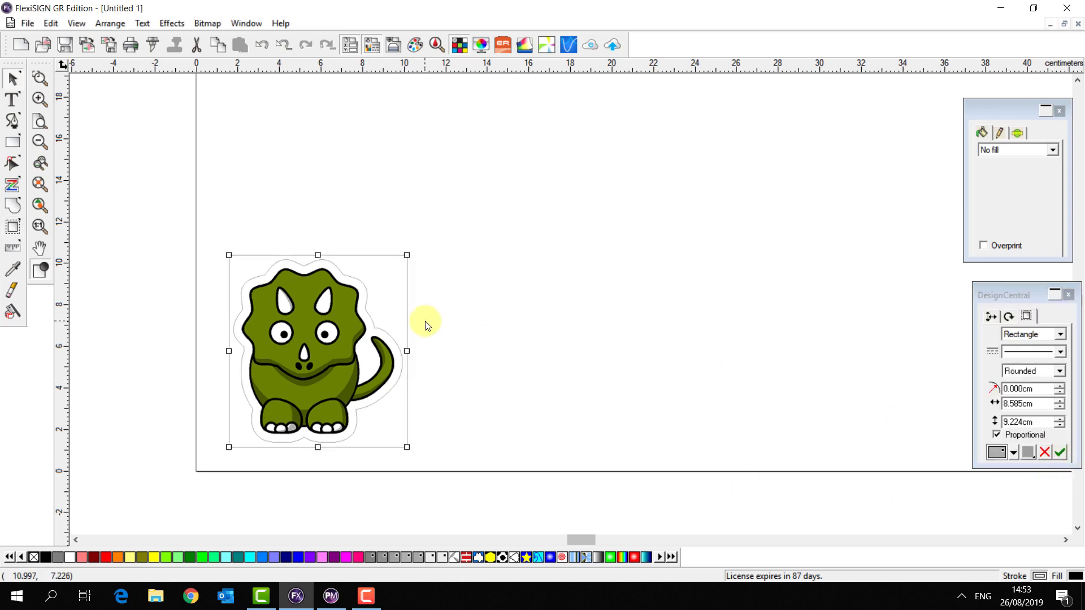
left_click(468, 346)
left_click_drag(162, 208, 576, 499)
Step and Repeat the sticker into 6 columns by 5 rows, then select the whole grid.
scroll(603, 307, "down", 2)
scroll(768, 293, "up", 2)
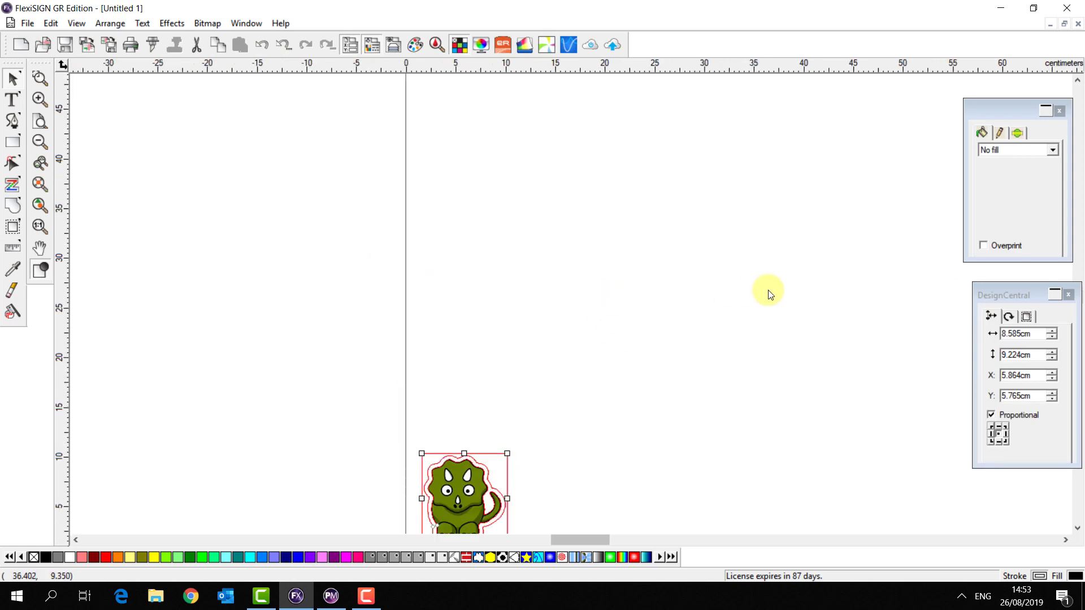
scroll(768, 294, "down", 1)
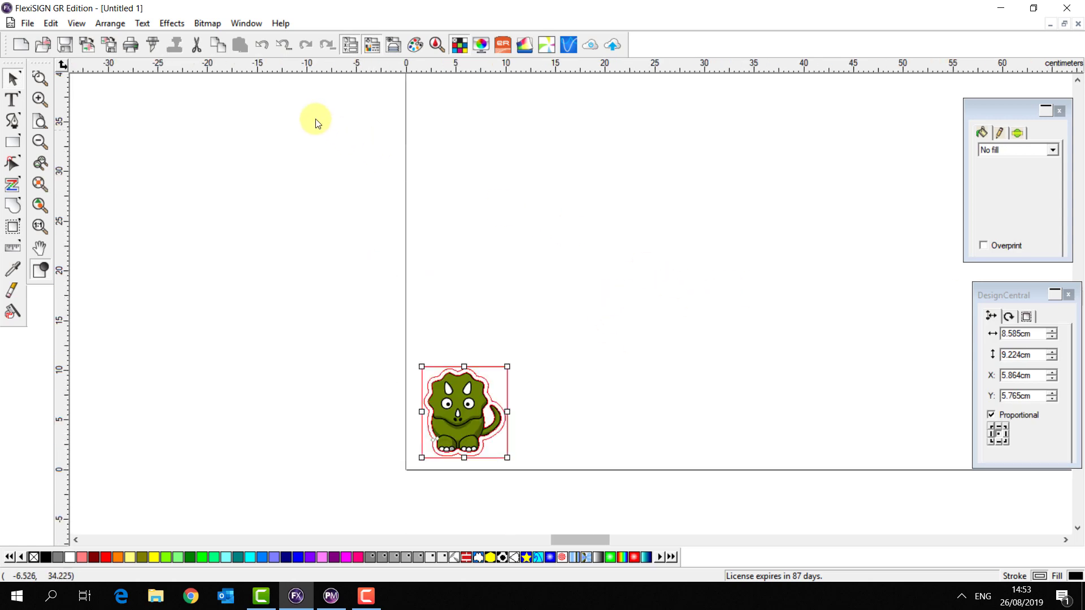
left_click(104, 26)
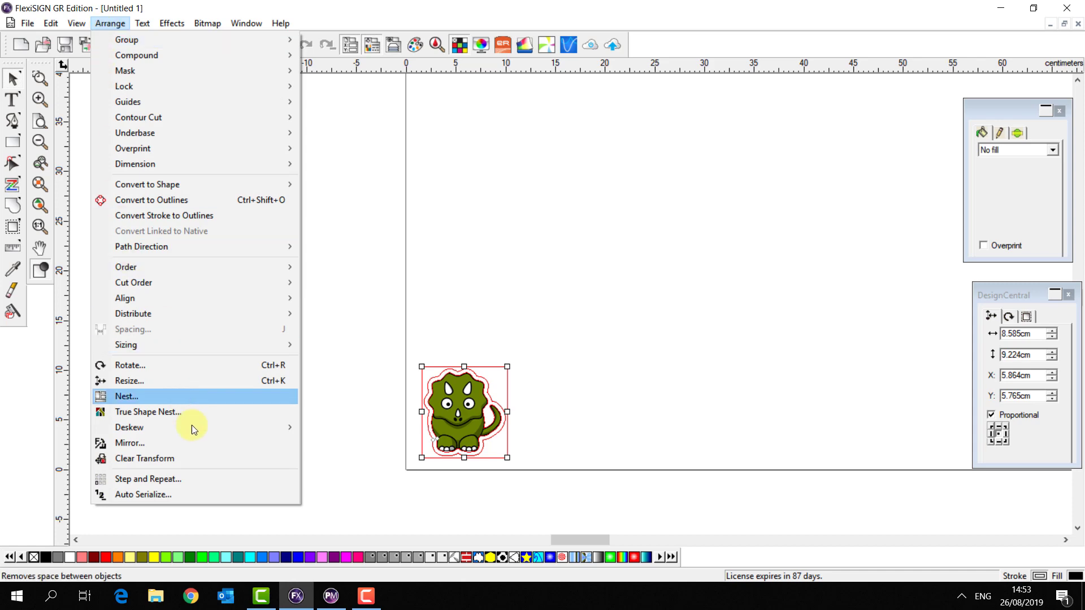
left_click(206, 476)
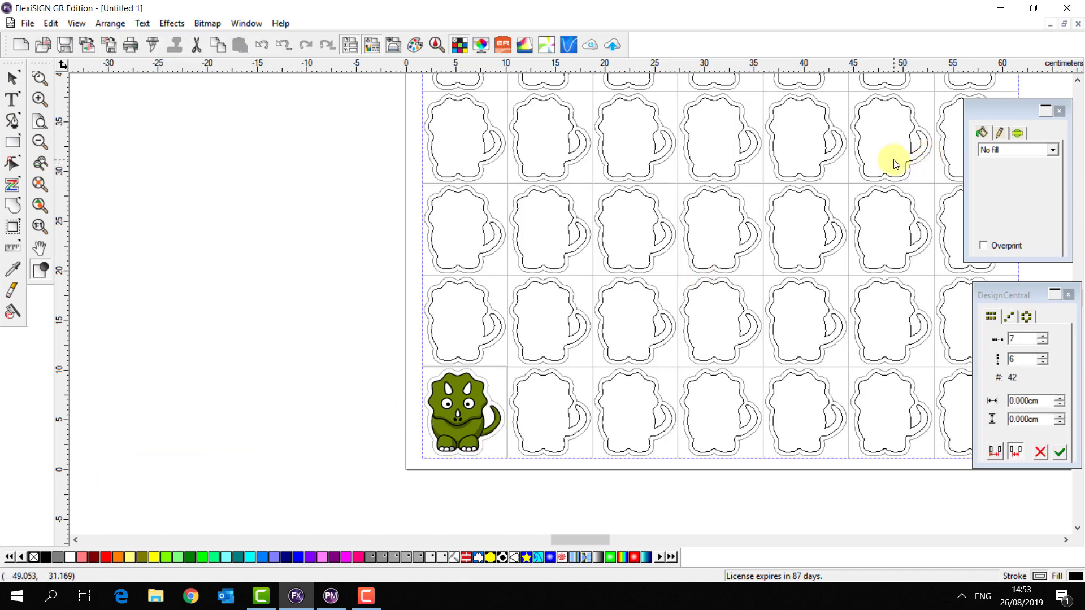
scroll(891, 158, "down", 2)
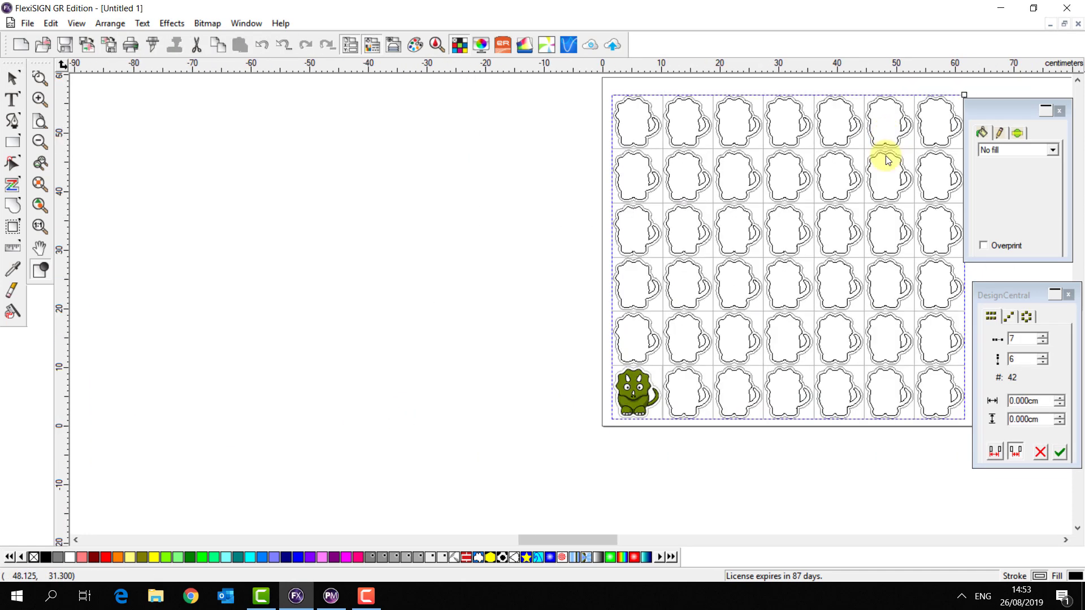
left_click(1043, 341)
left_click(1043, 361)
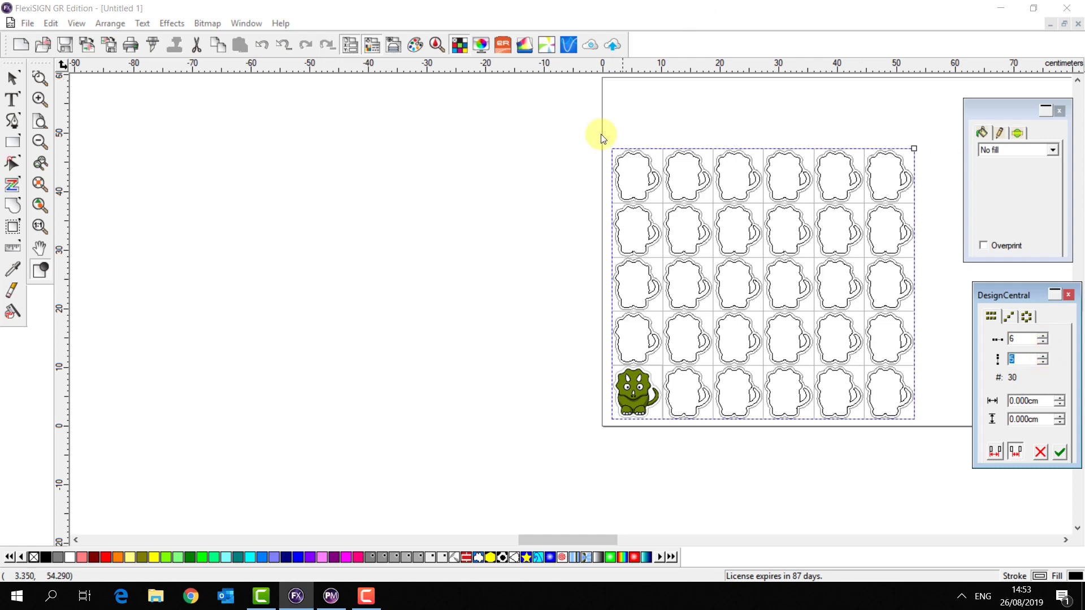
left_click(1058, 449)
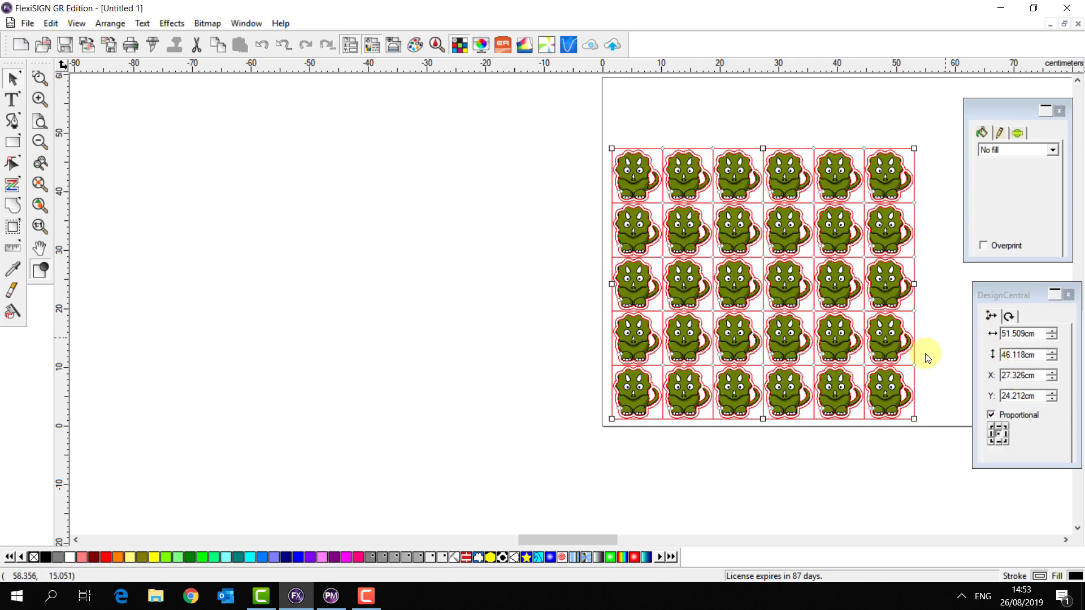
left_click(885, 478)
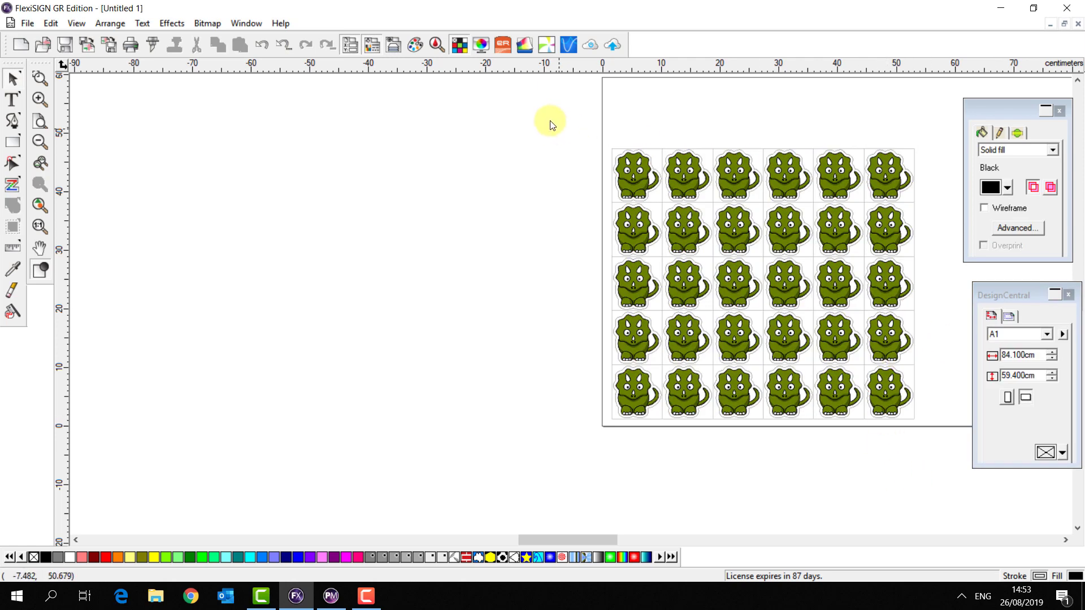
left_click_drag(551, 121, 926, 443)
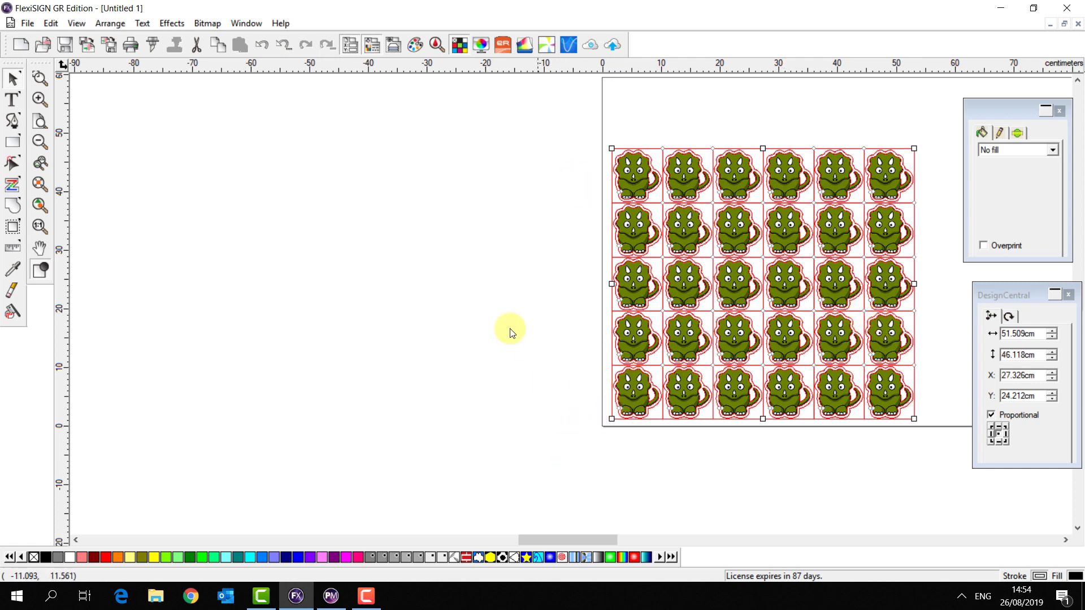
Apply Roland GR Contour Cut Marks around the grid and select the marked sheet.
left_click(172, 23)
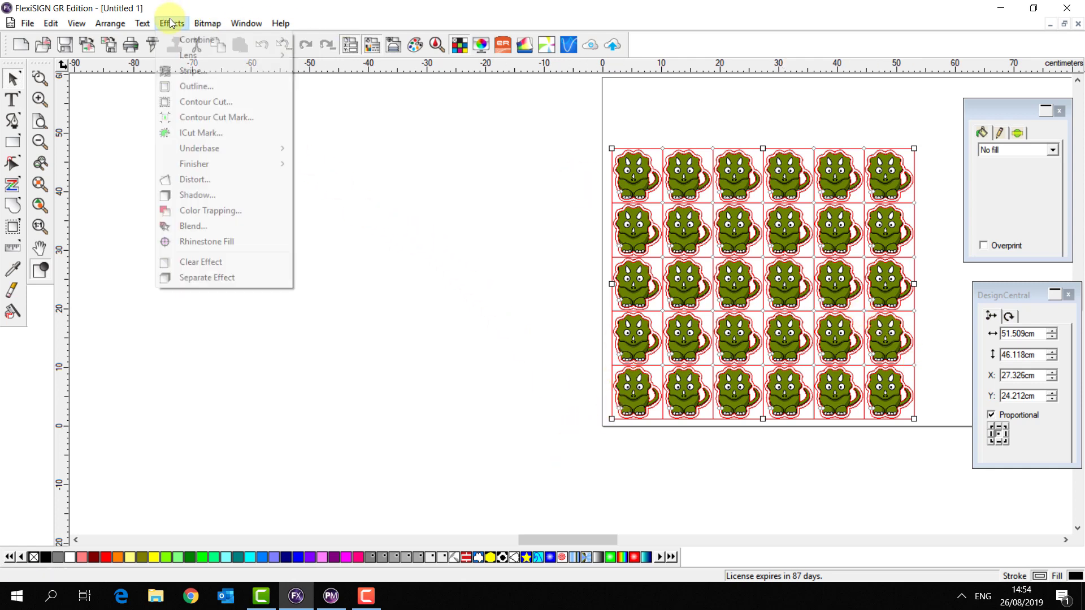
left_click(197, 119)
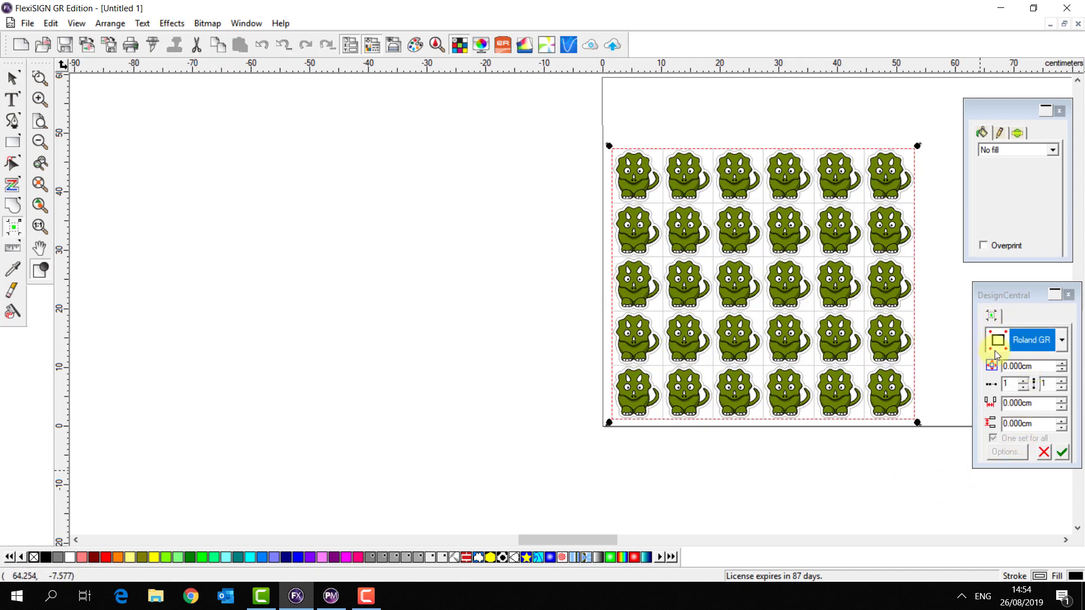
left_click(1062, 453)
left_click_drag(537, 127, 938, 459)
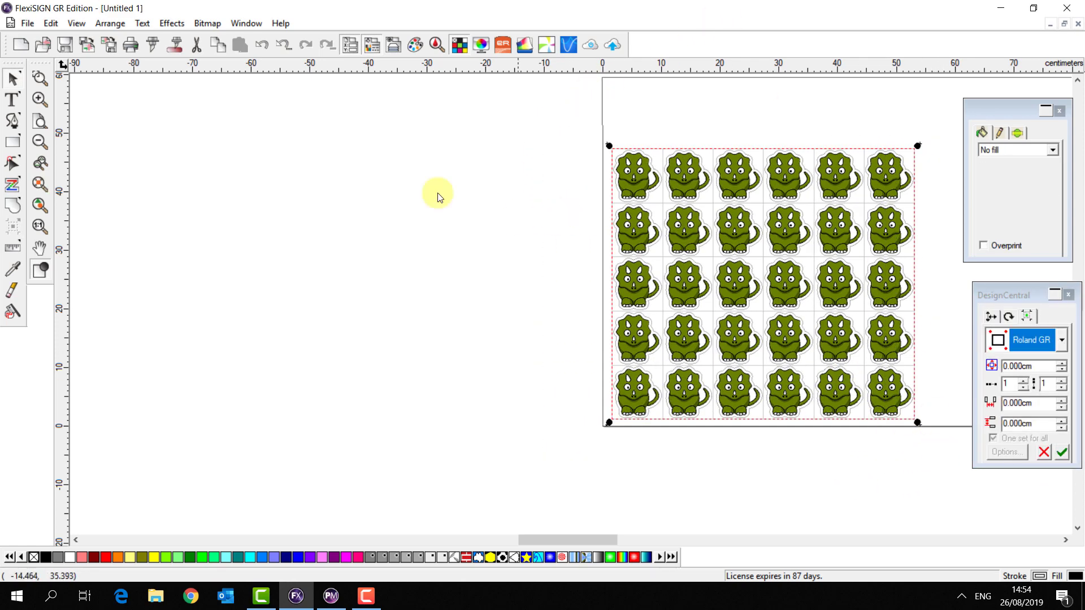
left_click(27, 23)
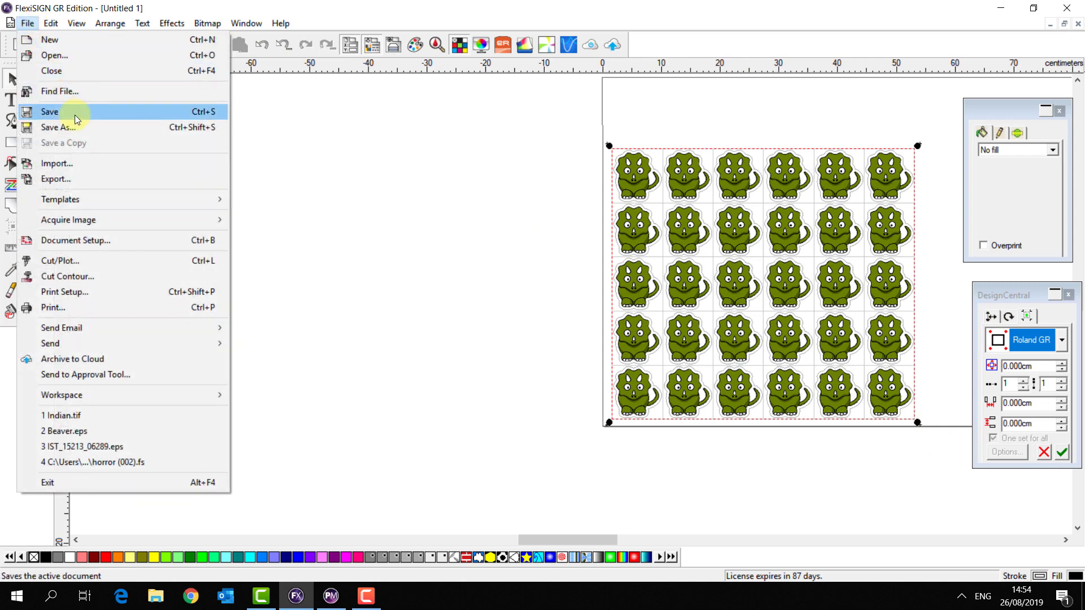
left_click(96, 179)
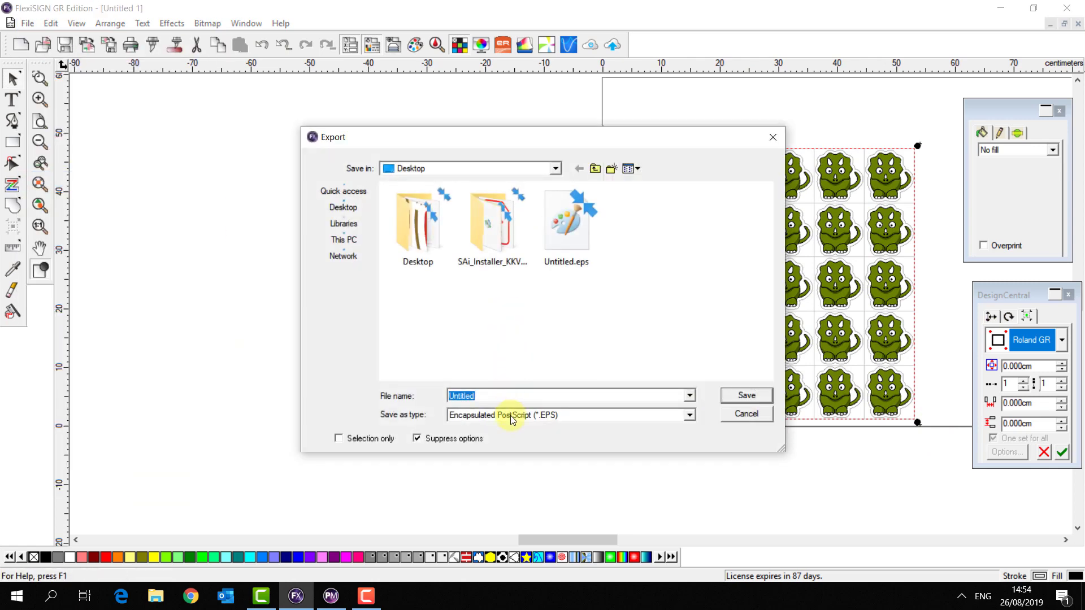
left_click(511, 416)
left_click(519, 445)
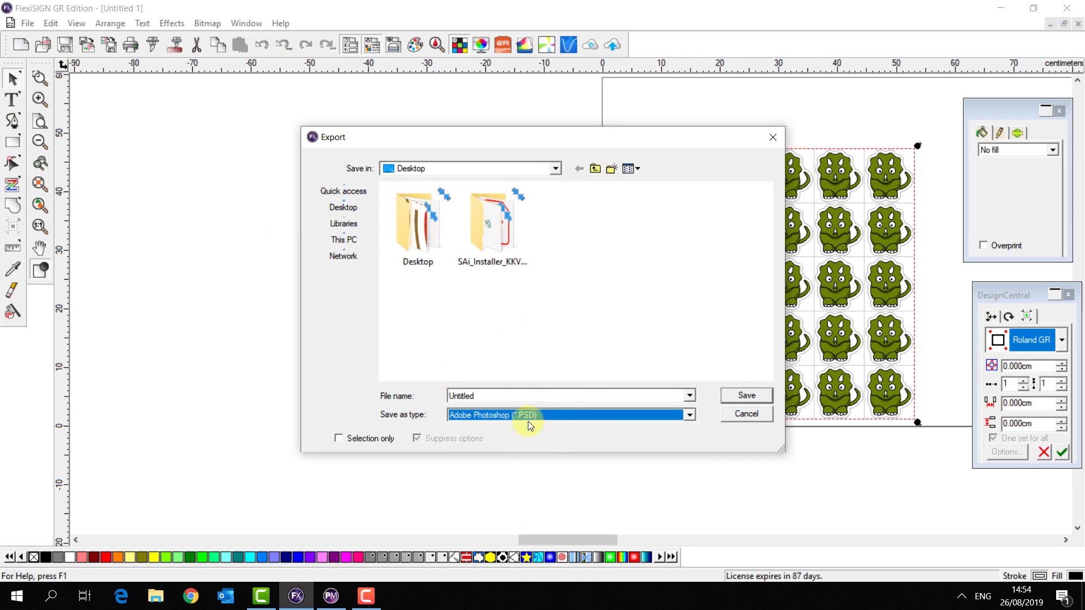
left_click(773, 139)
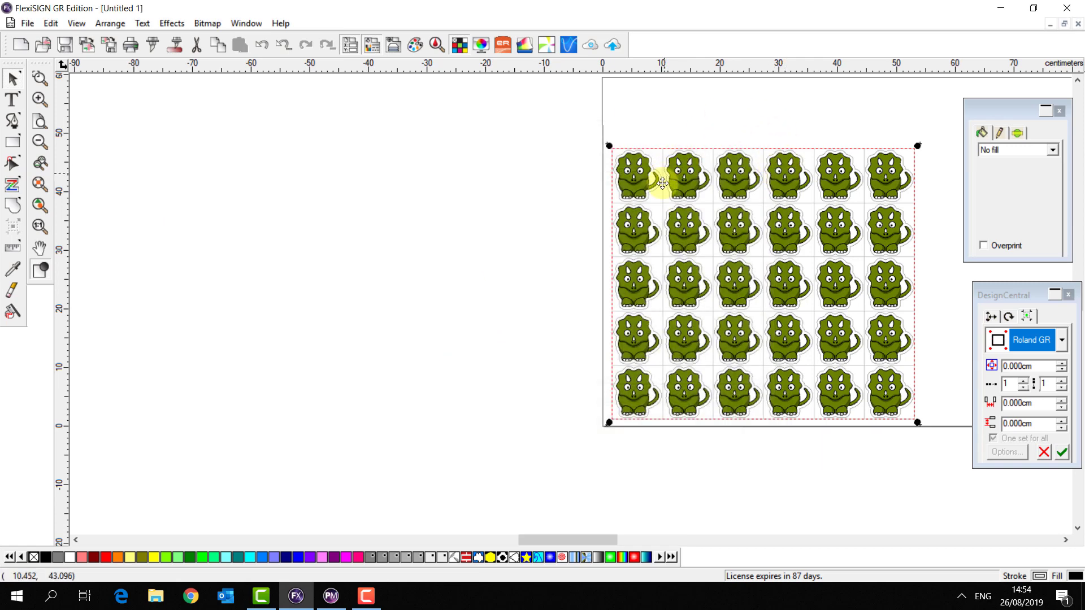
Send the selected grid's contour cut to the GR-540, held in the list as Untitled.job.
left_click_drag(557, 118, 932, 431)
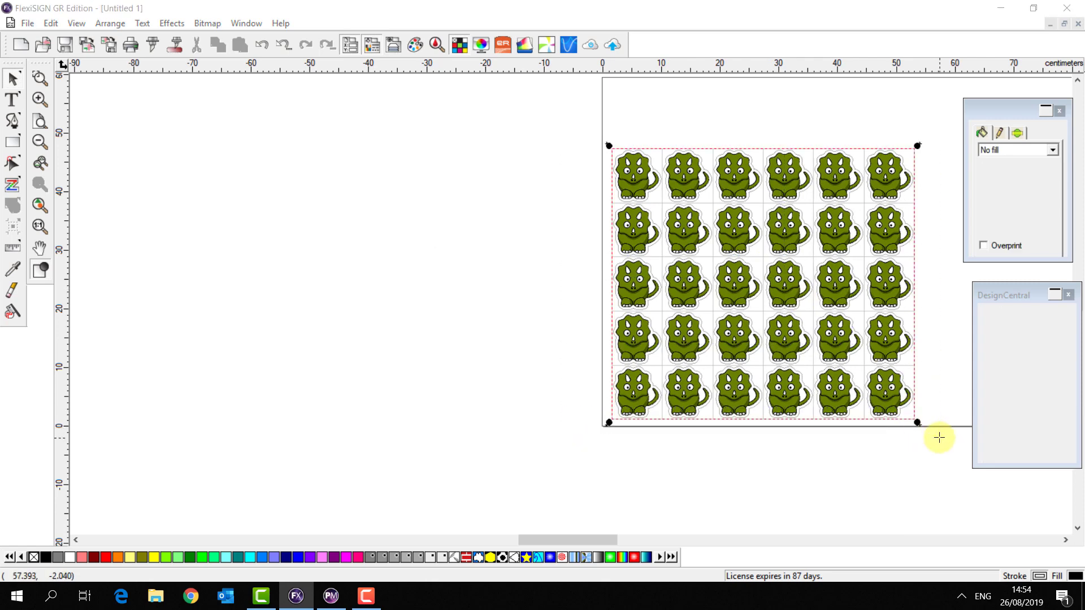
left_click(177, 43)
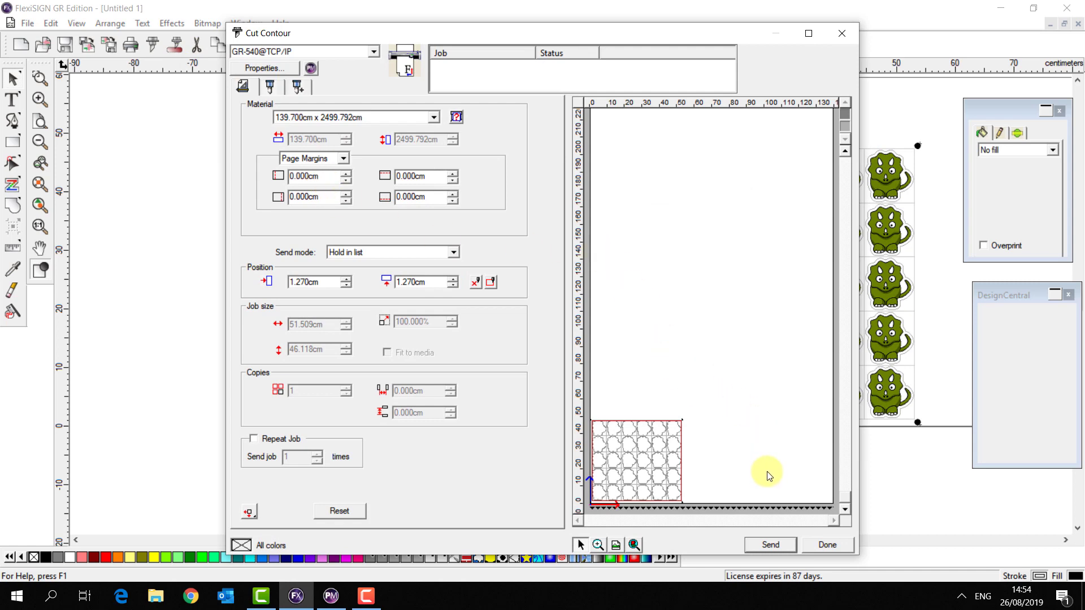
left_click(767, 546)
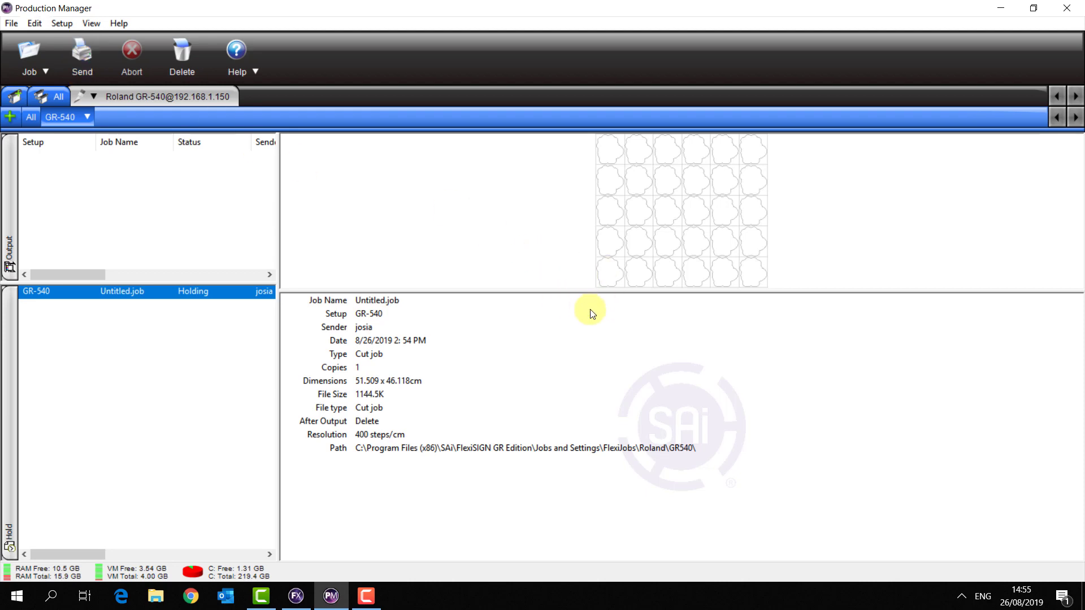
Start a new Untitled 2 document and import socks.jpg onto the page.
left_click(296, 596)
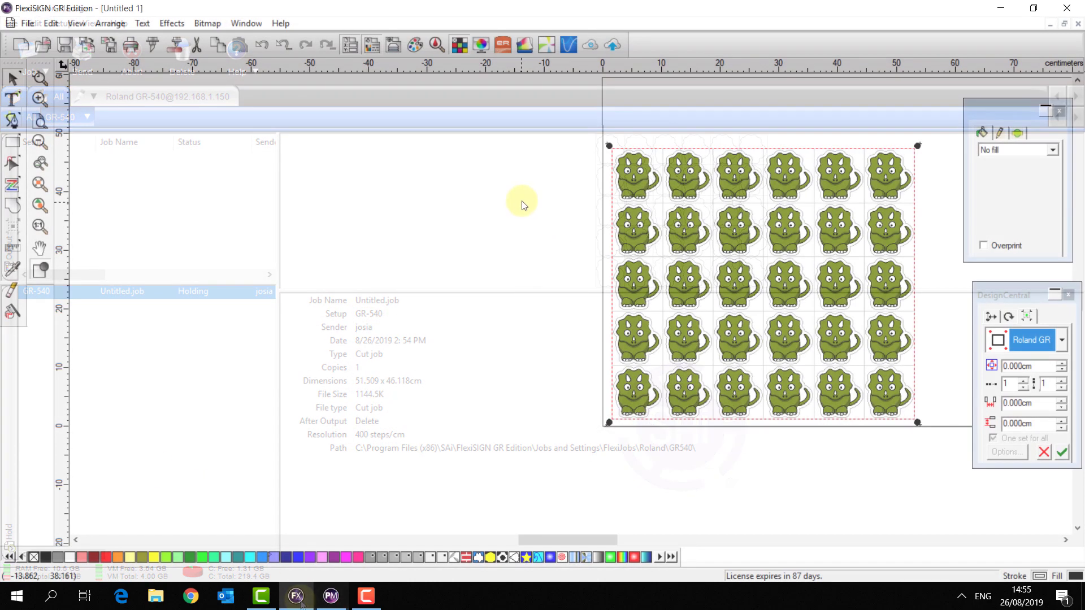
left_click(21, 44)
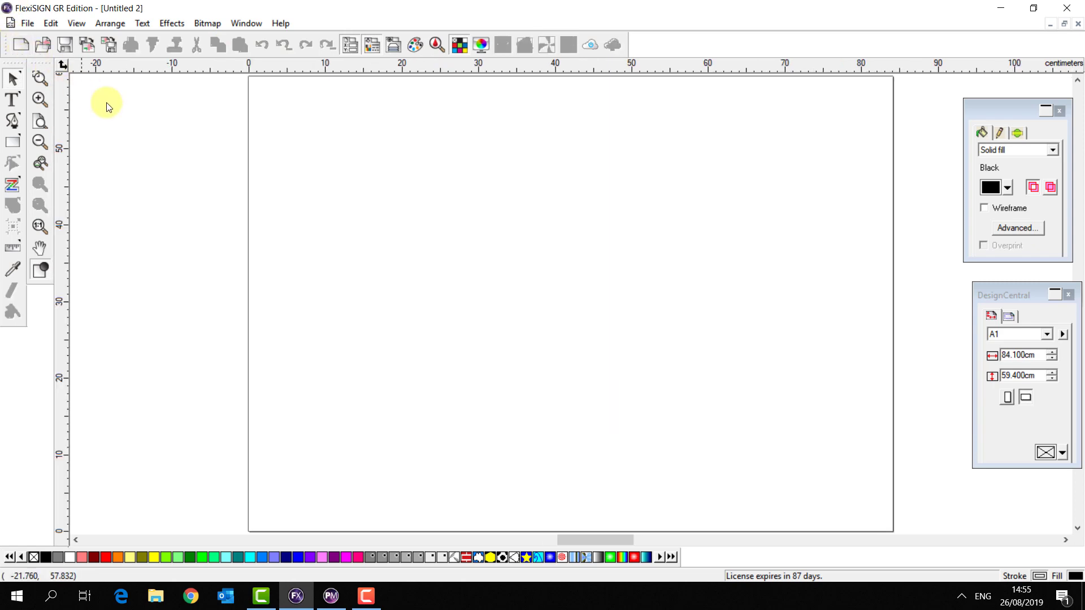
left_click(86, 45)
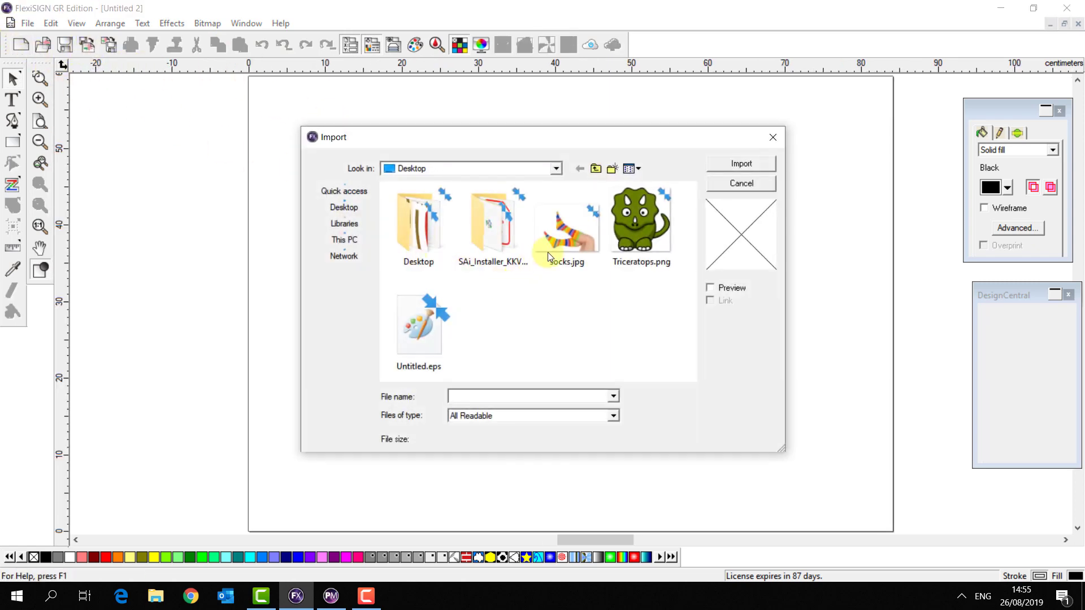
double_click(567, 252)
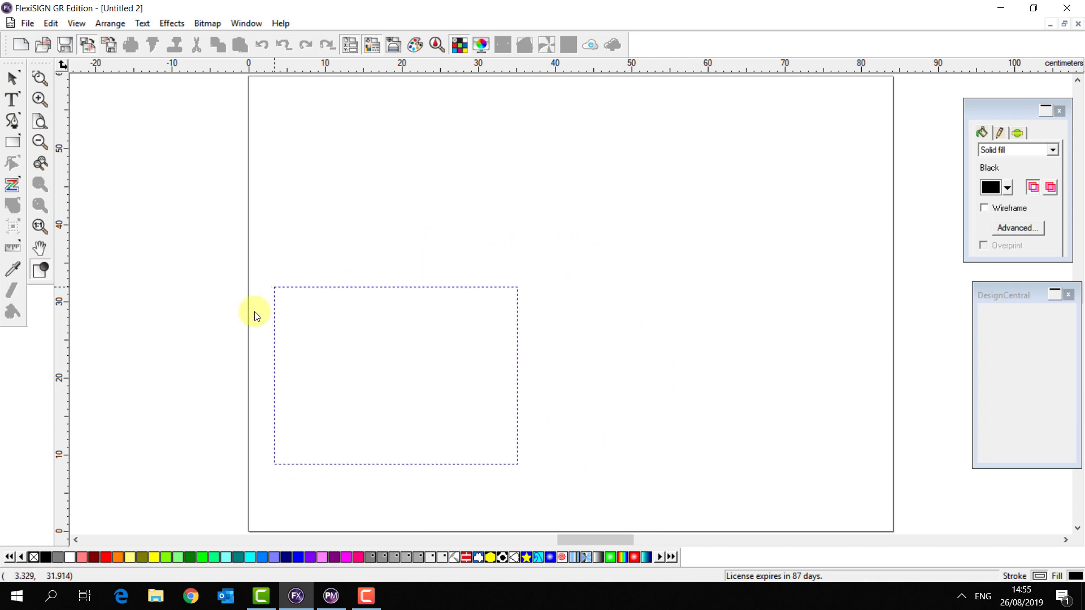
left_click(215, 350)
scroll(145, 387, "up", 1)
left_click(819, 419)
left_click(616, 377)
Give the socks image an outline-following contour cut and move it further right.
left_click(185, 27)
left_click(205, 101)
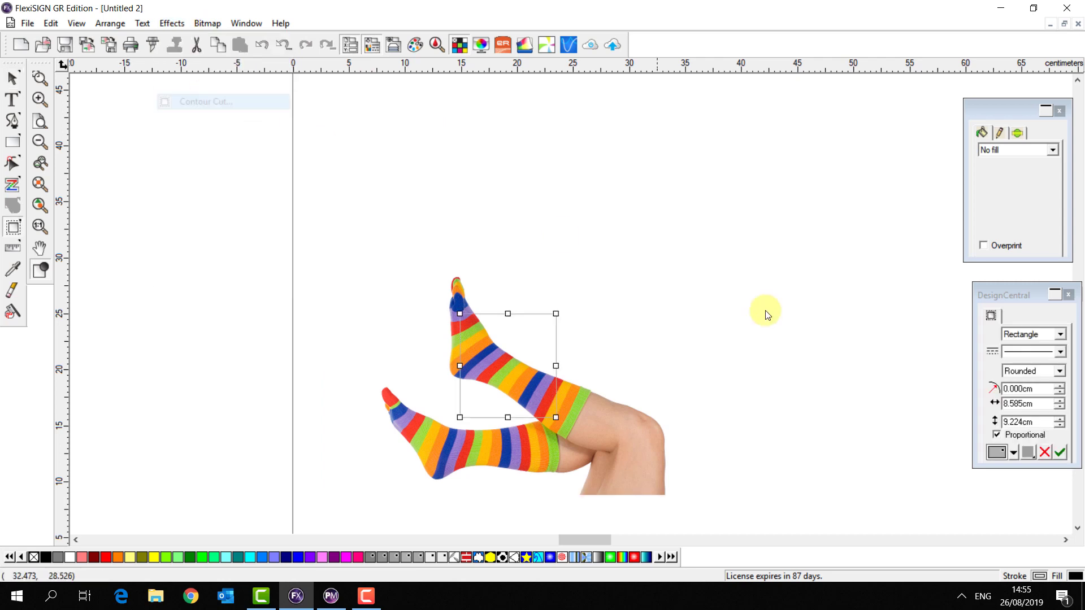
left_click(1006, 338)
left_click(1013, 344)
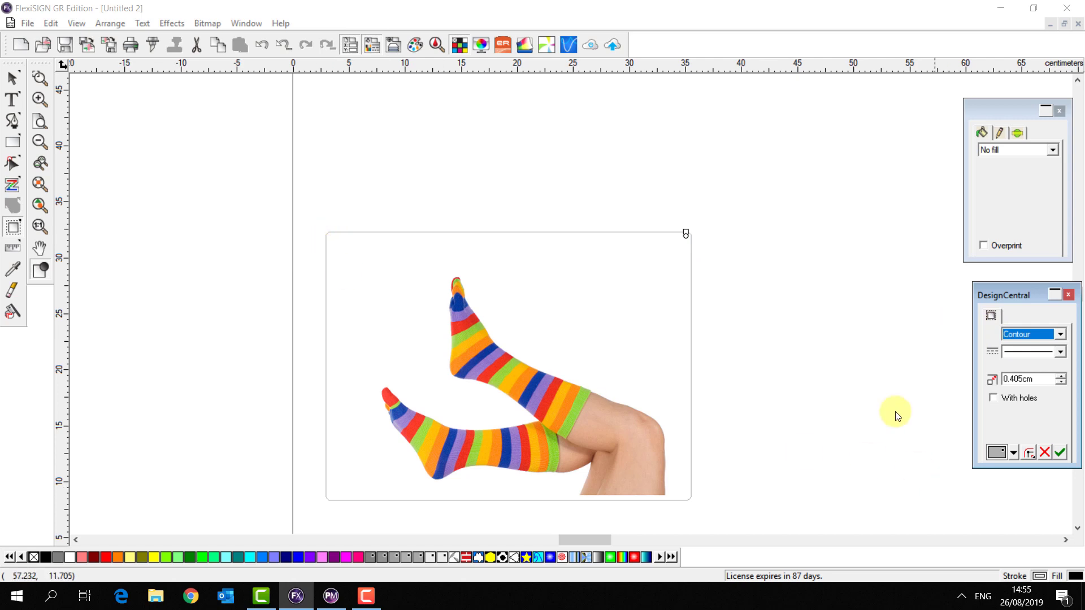
key("Return")
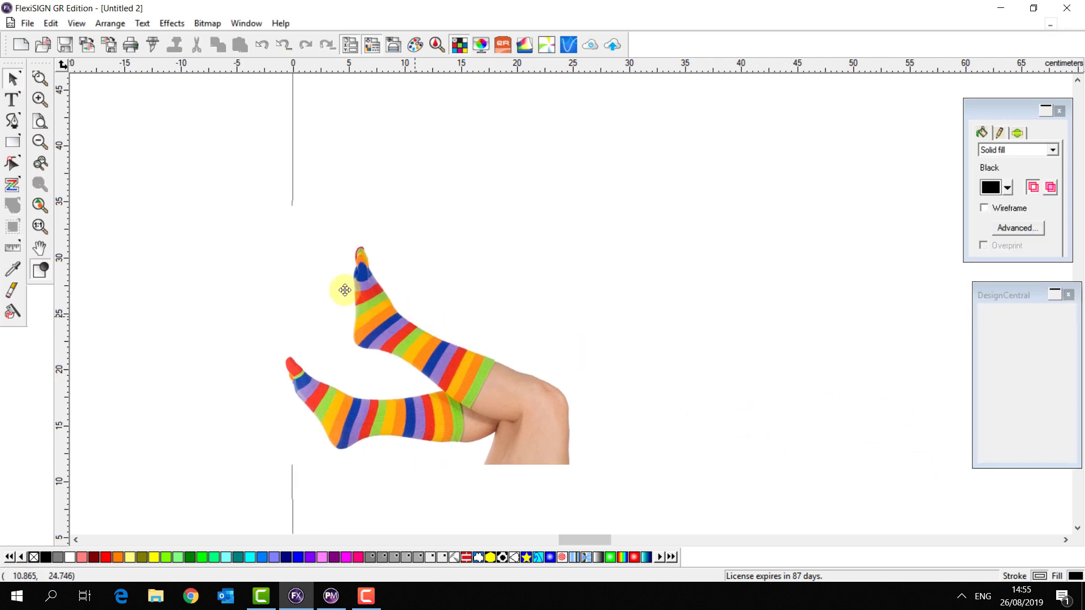
left_click_drag(459, 389, 605, 408)
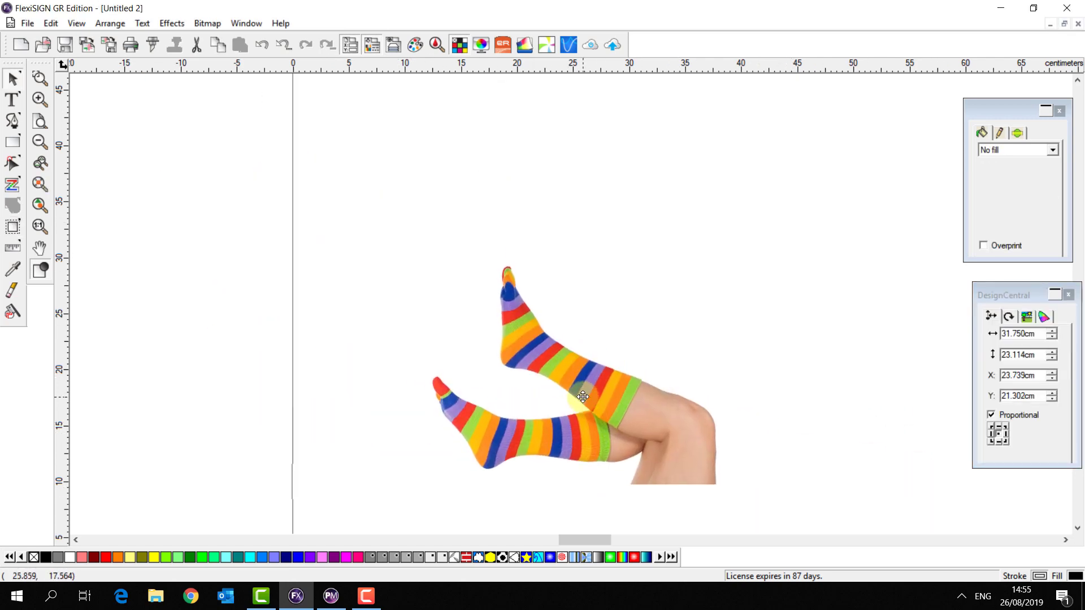
Make the socks photo's white background transparent with the magic wand and reposition it.
left_click(859, 472)
left_click(695, 379)
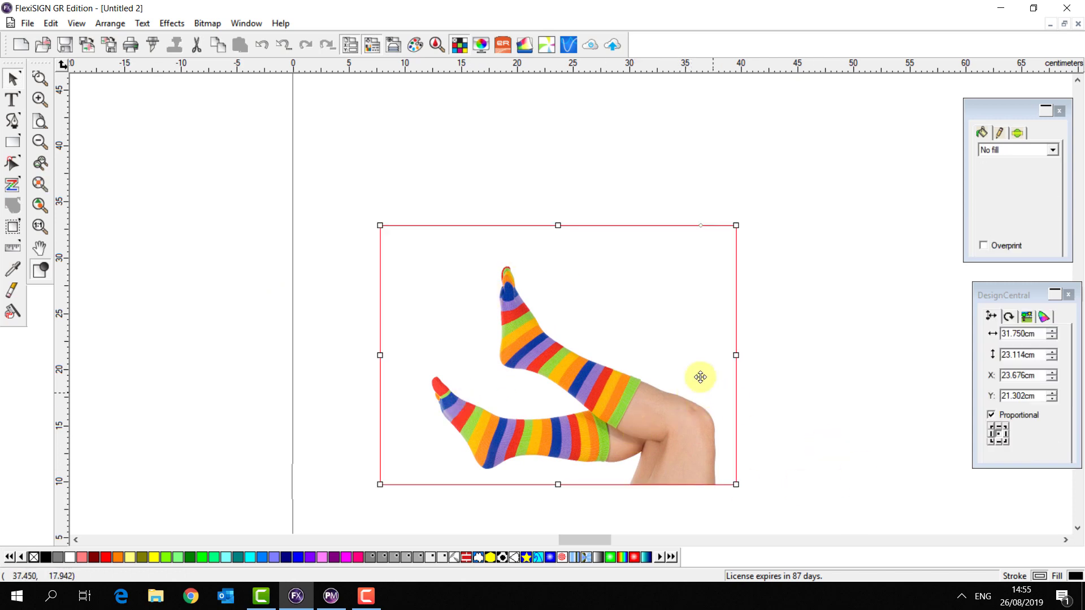
left_click(202, 23)
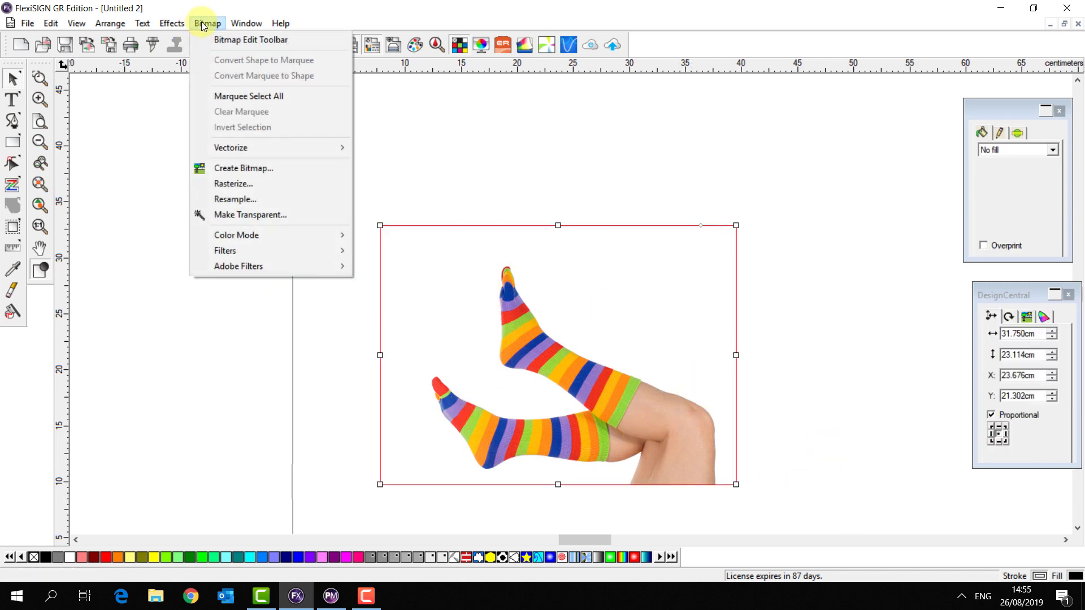
left_click(249, 214)
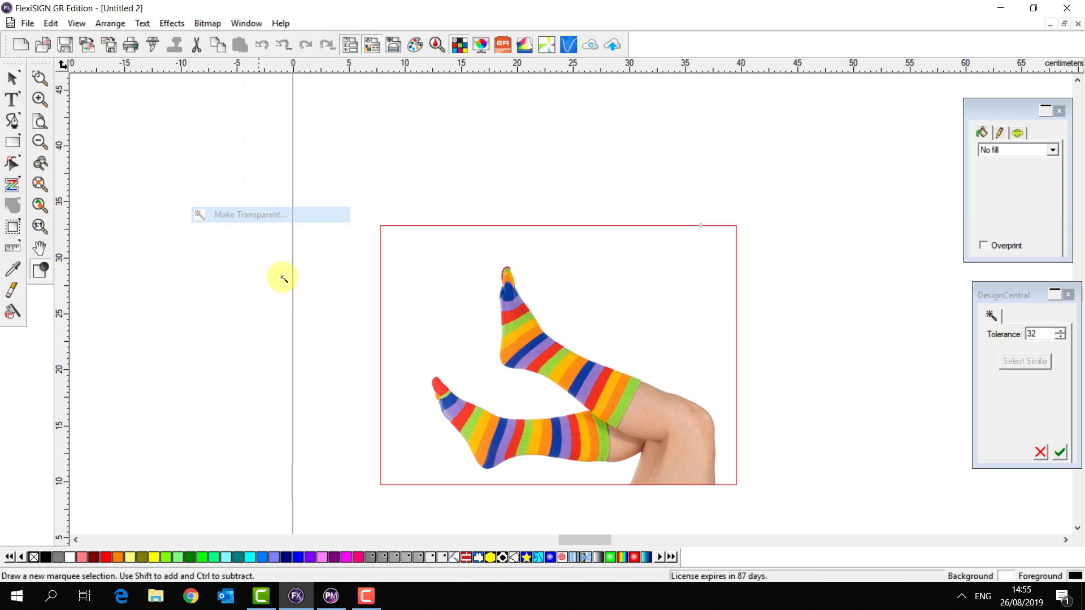
left_click(643, 304)
left_click(1057, 452)
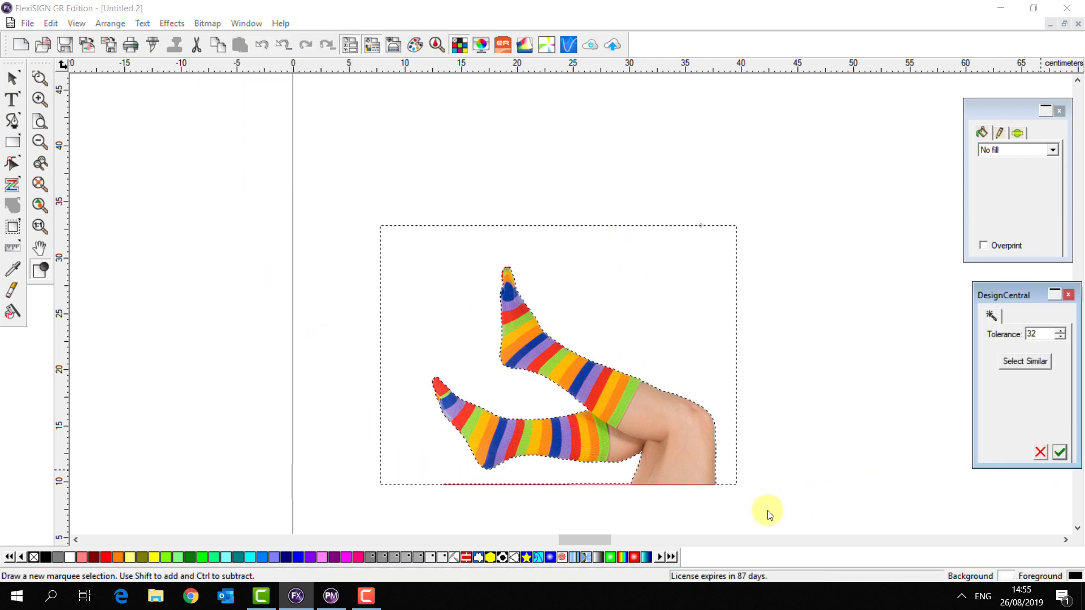
left_click_drag(615, 391, 487, 433)
Apply a 0.405 cm contour cut hugging the legs and socks.
left_click(170, 23)
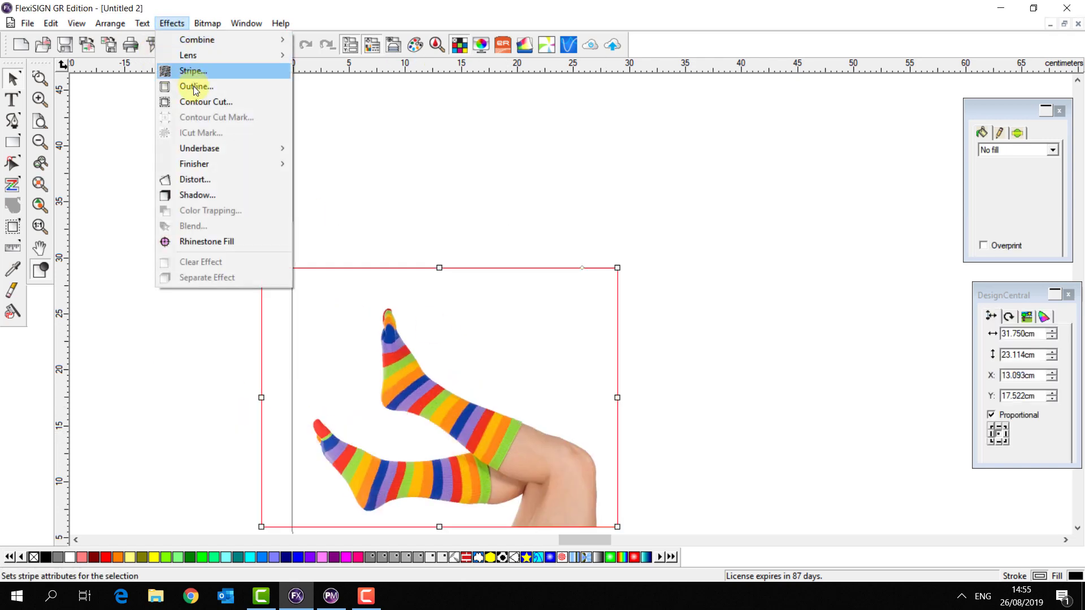
left_click(198, 100)
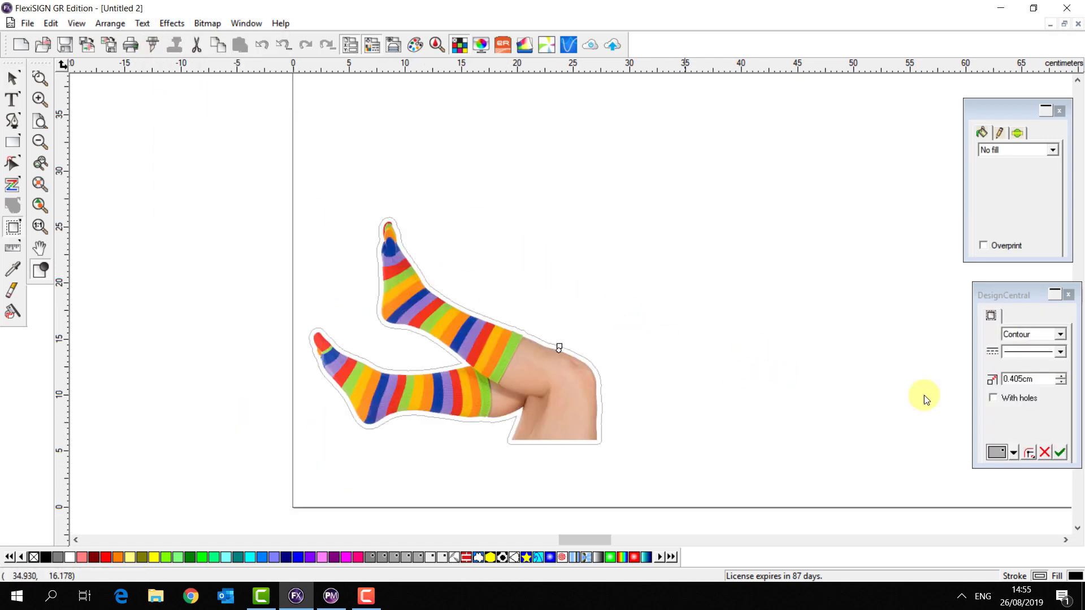
left_click(1060, 452)
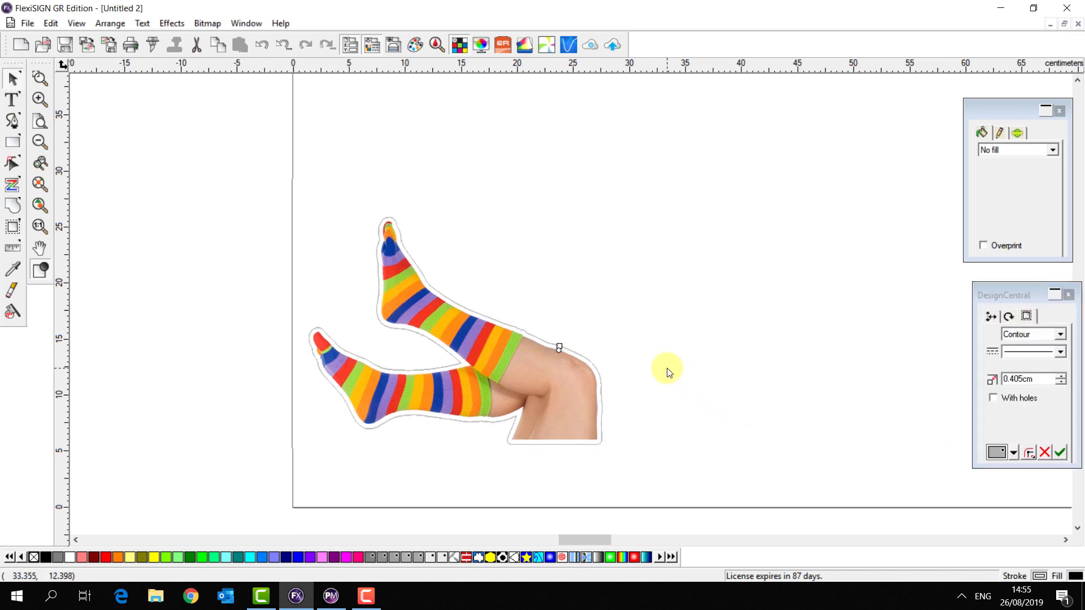
scroll(661, 364, "down", 3)
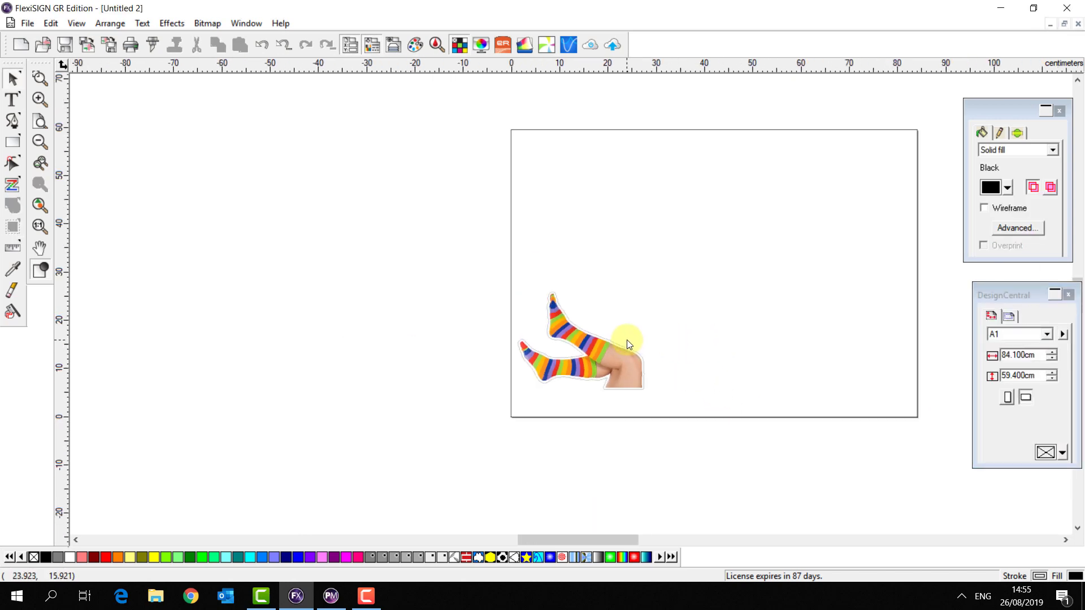
Move the socks to the bottom-left and Step and Repeat them 6 × 5 with 0 cm gaps.
left_click(625, 344)
left_click_drag(625, 343, 619, 363)
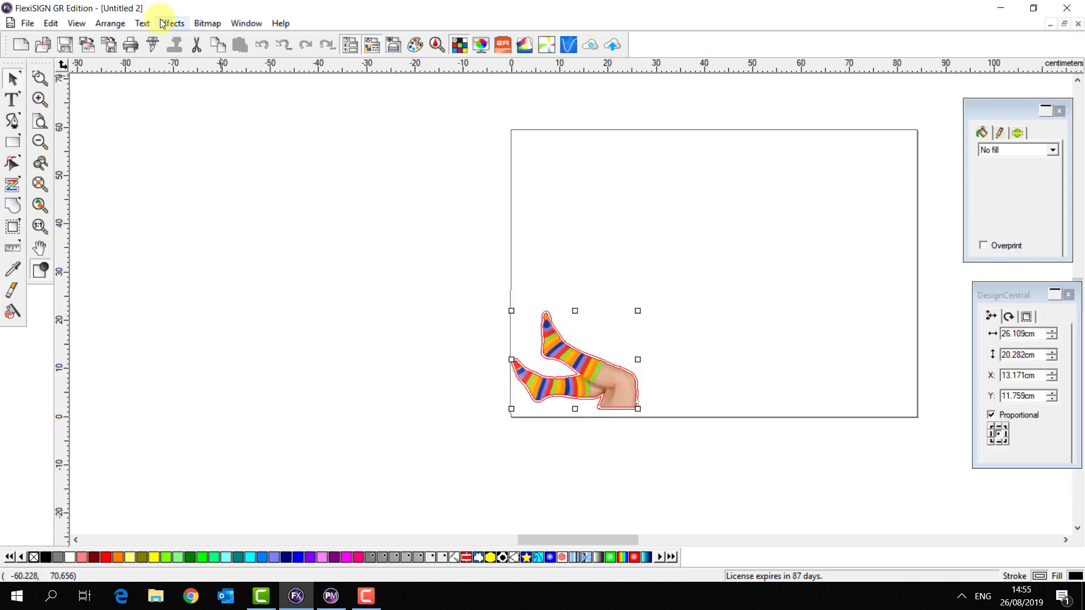
left_click(110, 23)
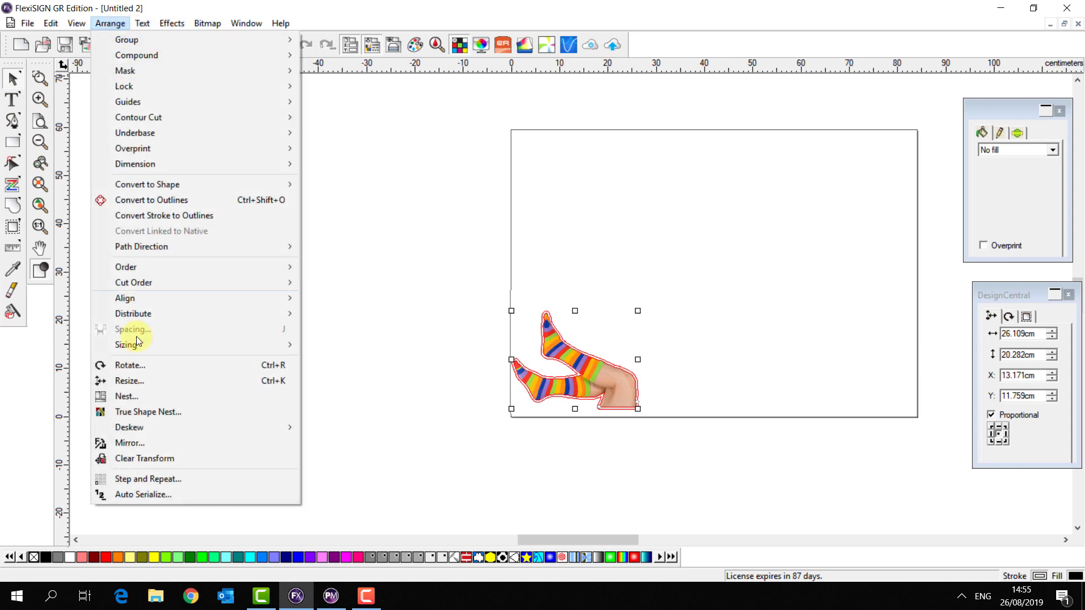
left_click(180, 480)
scroll(896, 260, "up", 3)
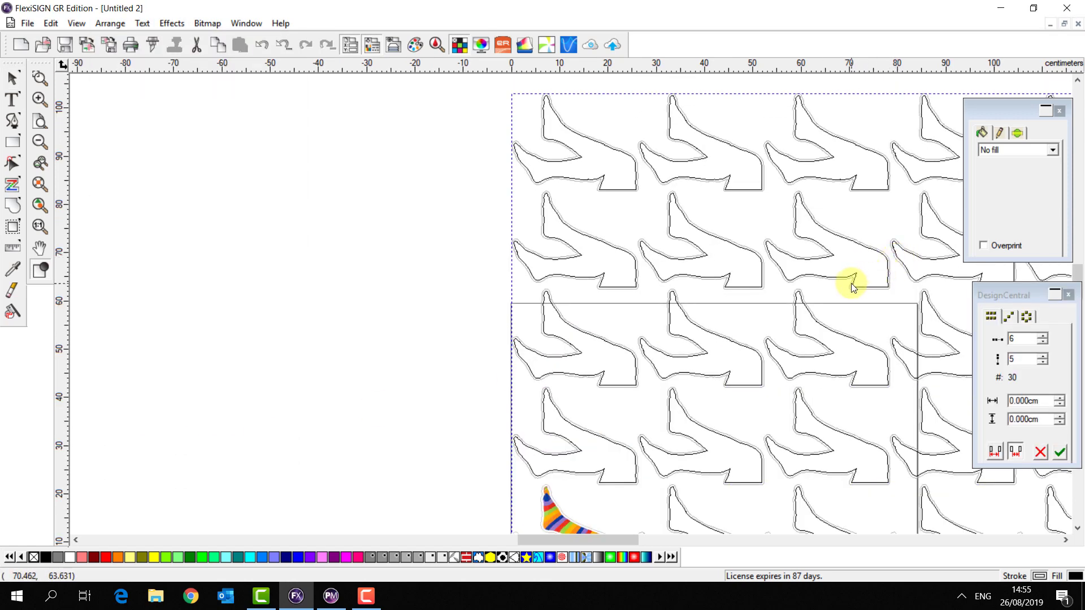
scroll(846, 283, "down", 2)
left_click(1059, 452)
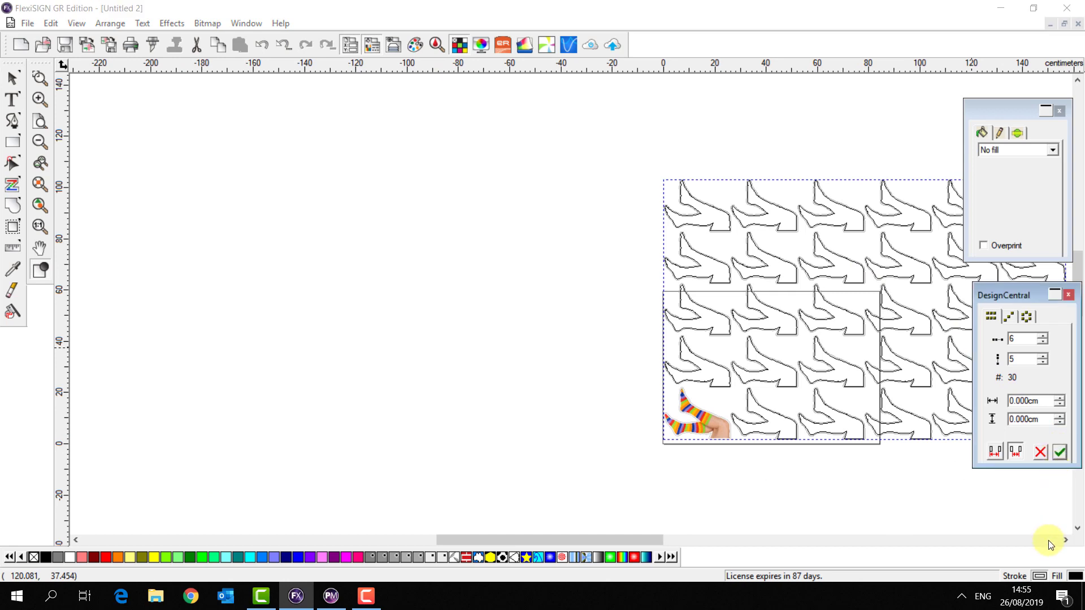
left_click(1065, 541)
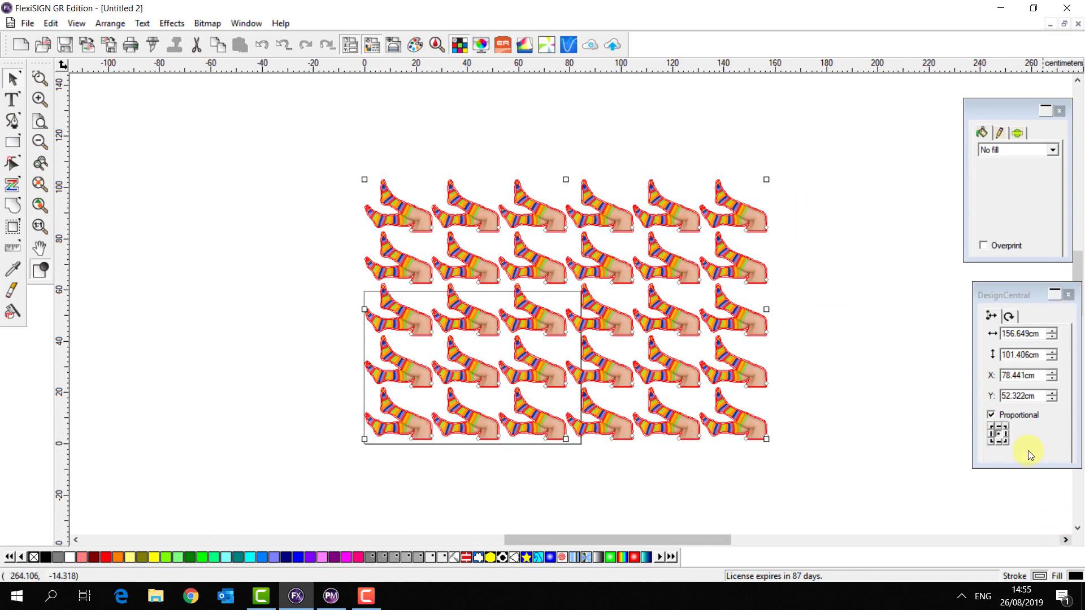
Run True Shape Nest with a 120 cm panel width, packing the stickers into 112.685 × 101.420 cm.
left_click(111, 24)
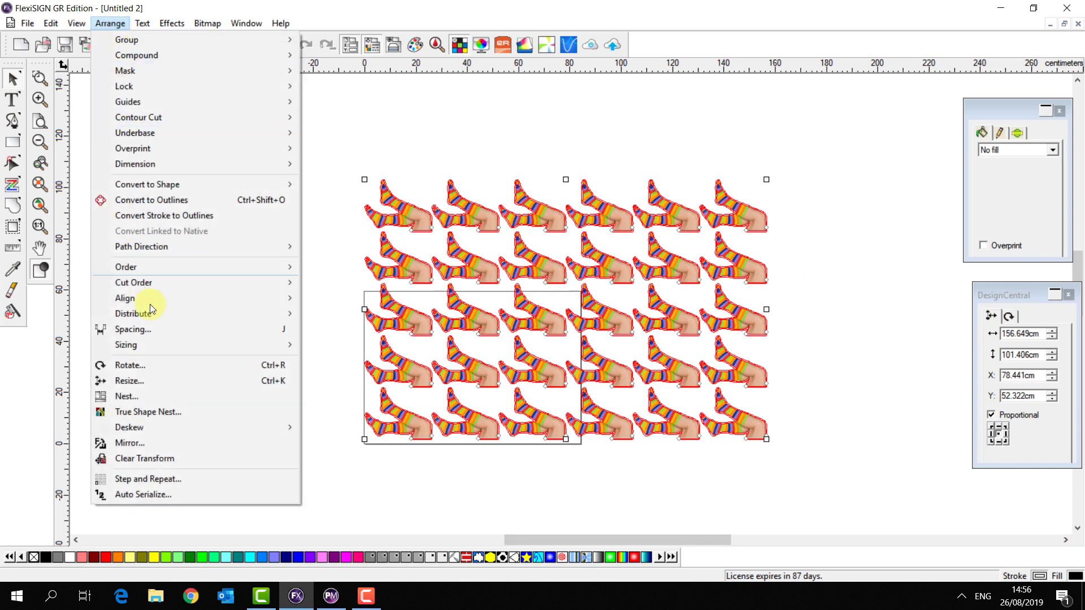
left_click(178, 411)
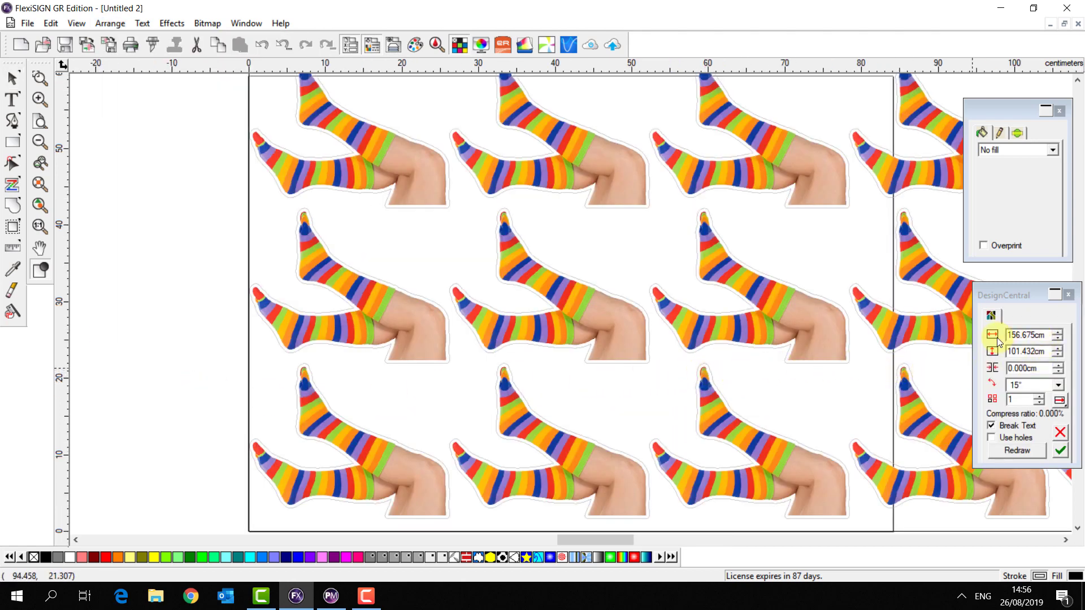
double_click(1050, 335)
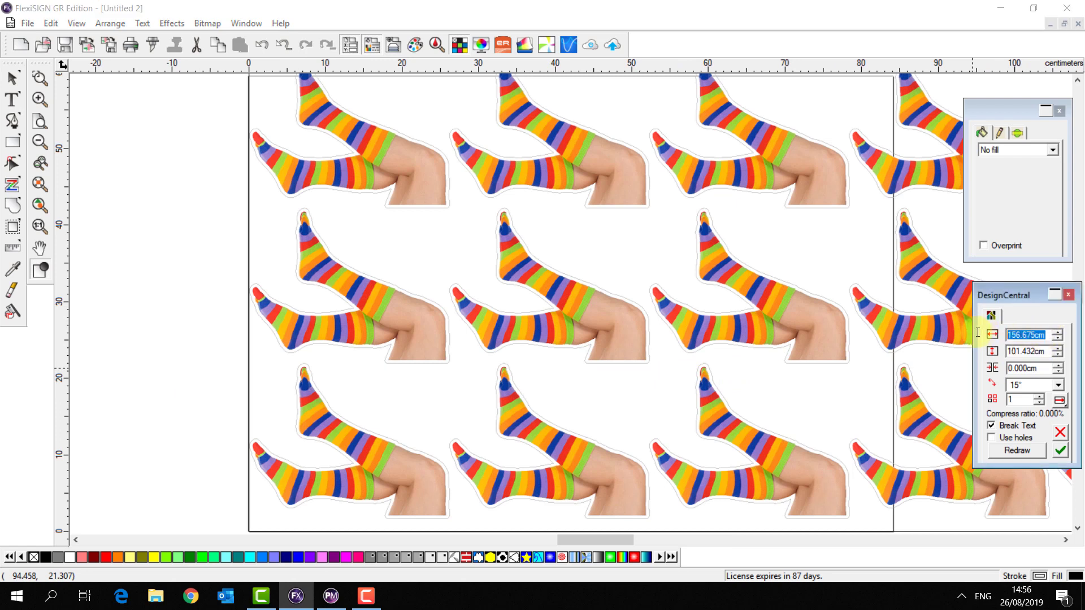
type("120.000cm")
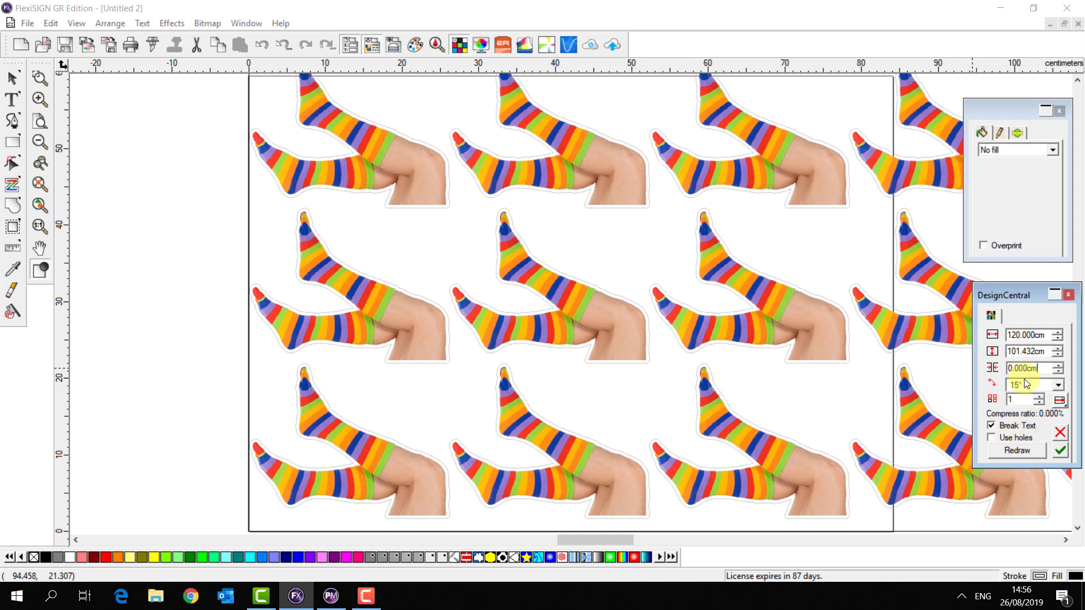
left_click(1060, 451)
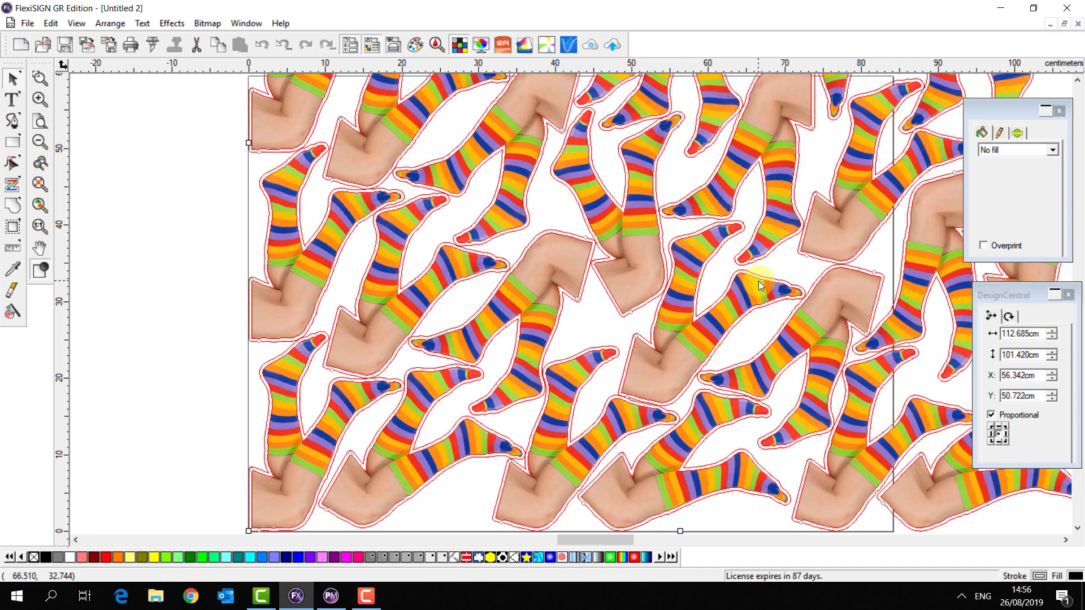
Add Roland GR contour cut registration marks around the nested sock stickers, then select the whole layout.
scroll(758, 280, "down", 2)
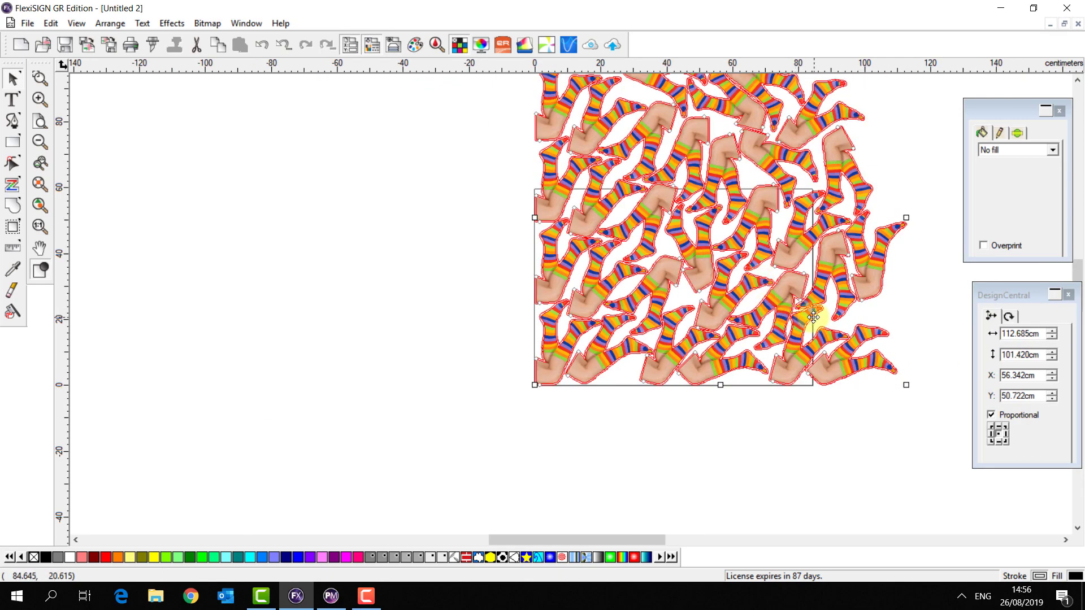
scroll(811, 317, "up", 3)
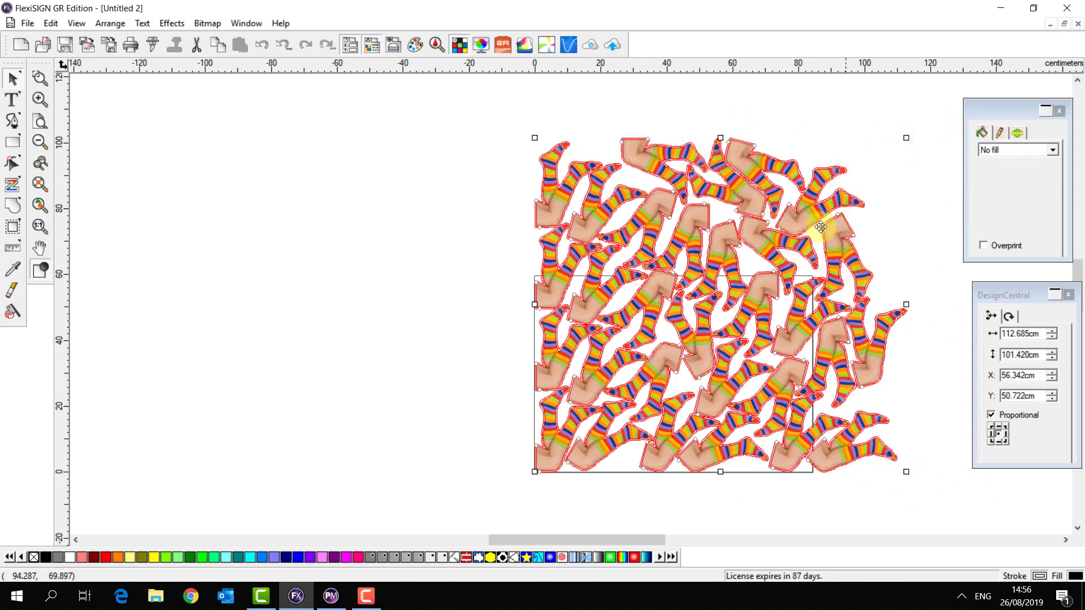
left_click(164, 24)
left_click(225, 117)
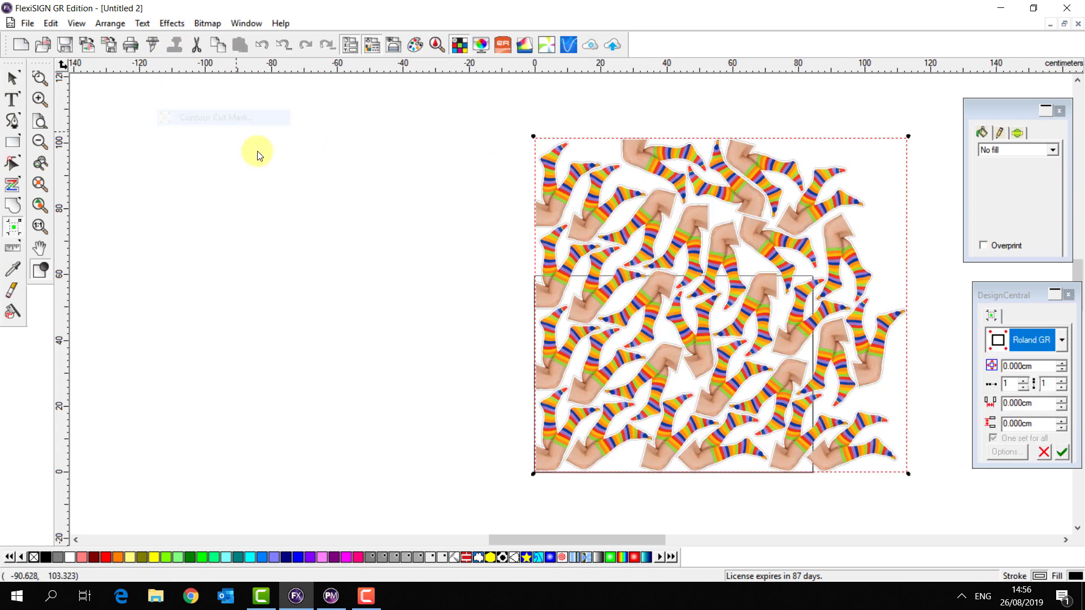
left_click(1062, 455)
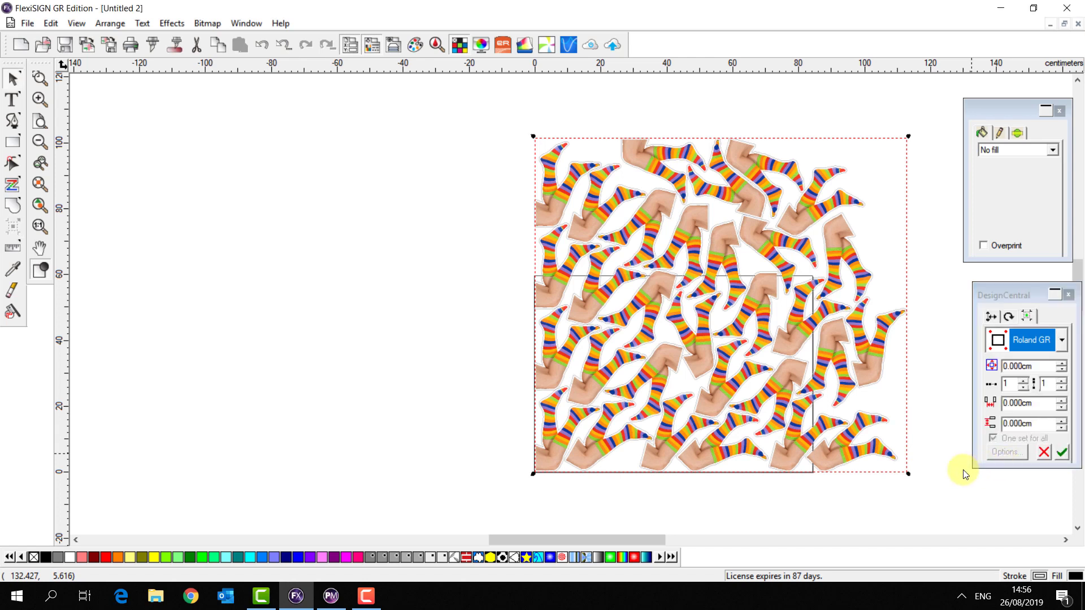
left_click_drag(448, 110, 830, 363)
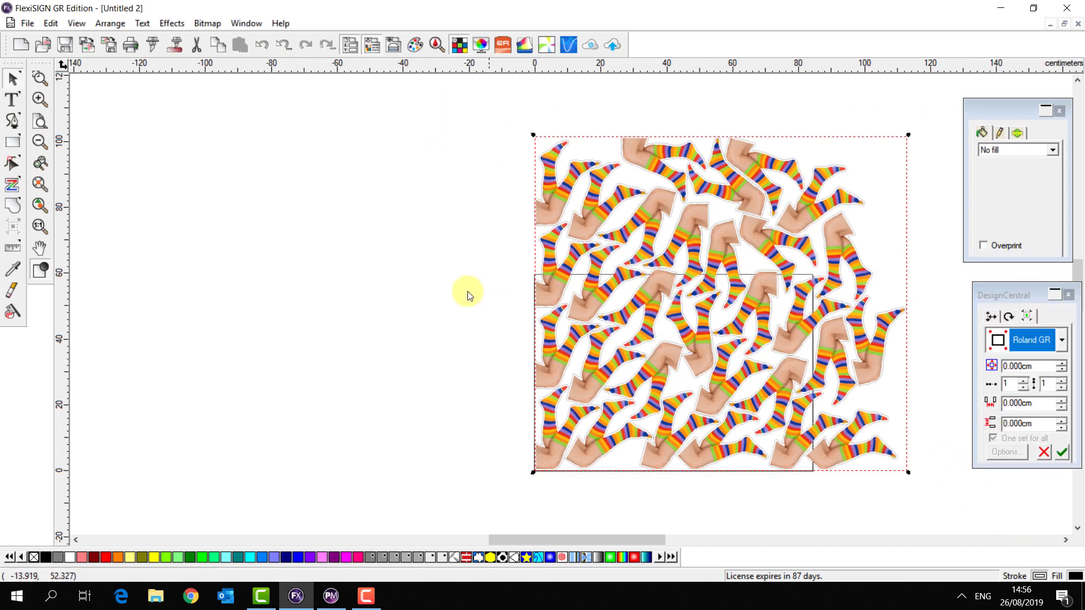